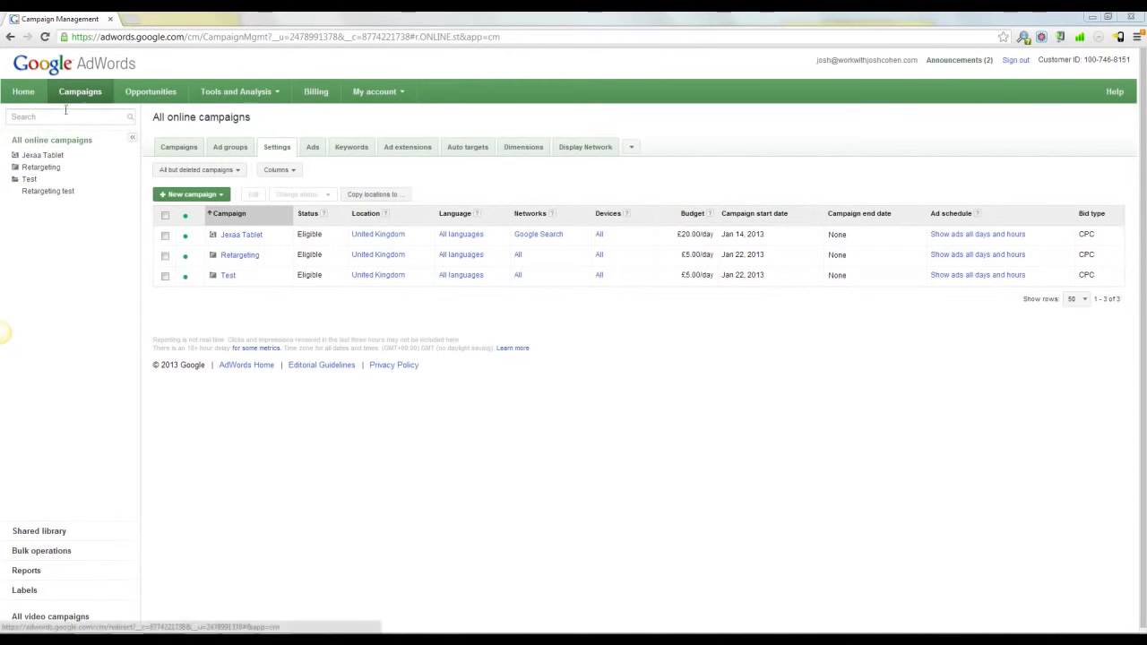
# - From the shared library's Audiences, begin a new remarketing list
pyautogui.click(40, 532)
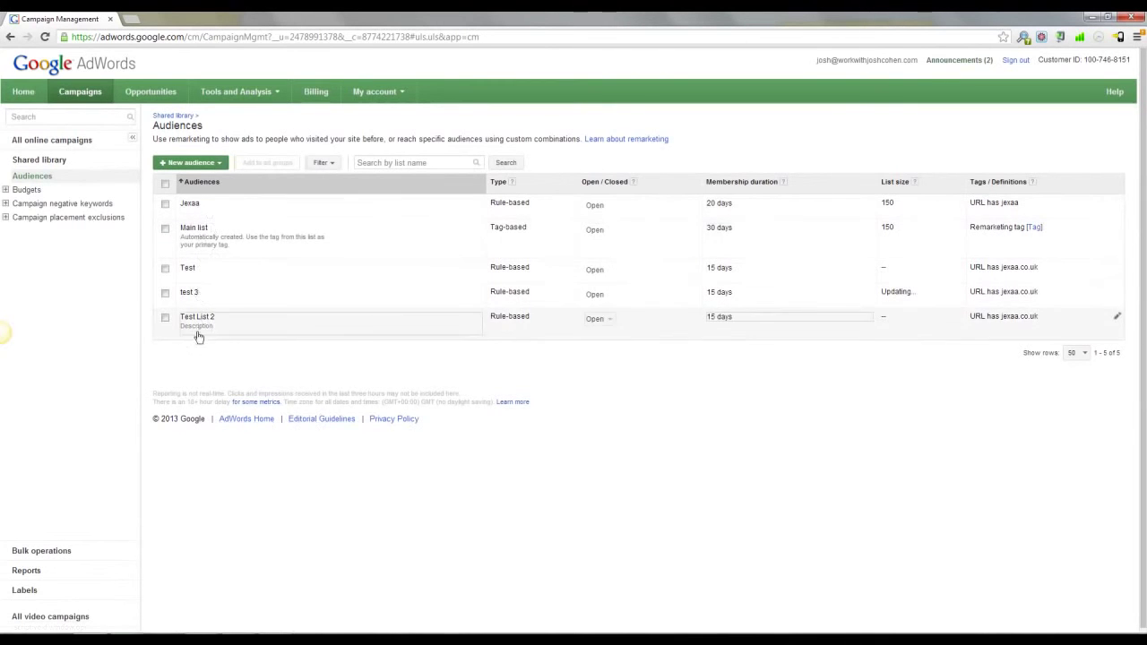
pyautogui.click(183, 163)
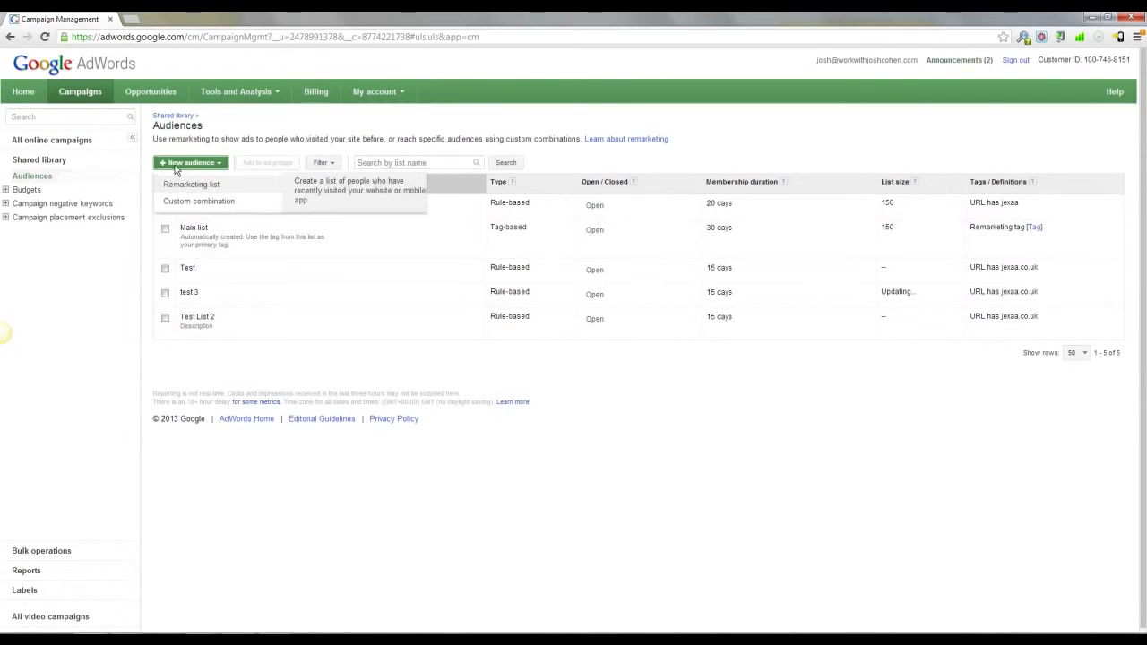
pyautogui.click(190, 185)
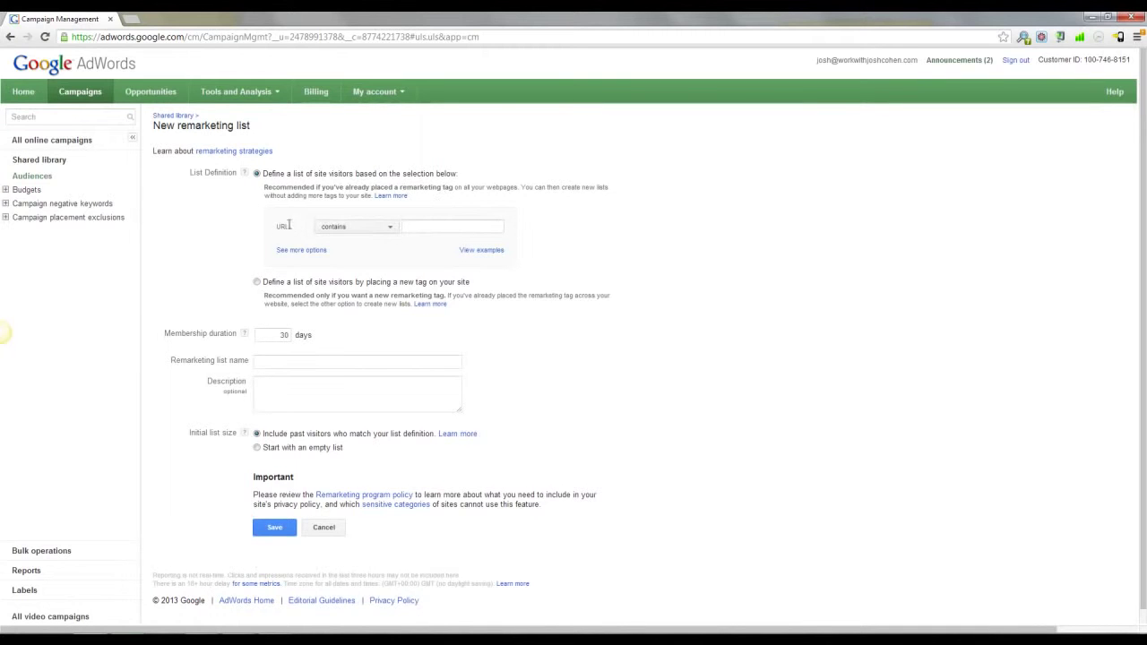
# - Set the list's URL rule to 'contains' jexaa.co.uk
pyautogui.click(501, 228)
pyautogui.write('jexaa.co.uk')
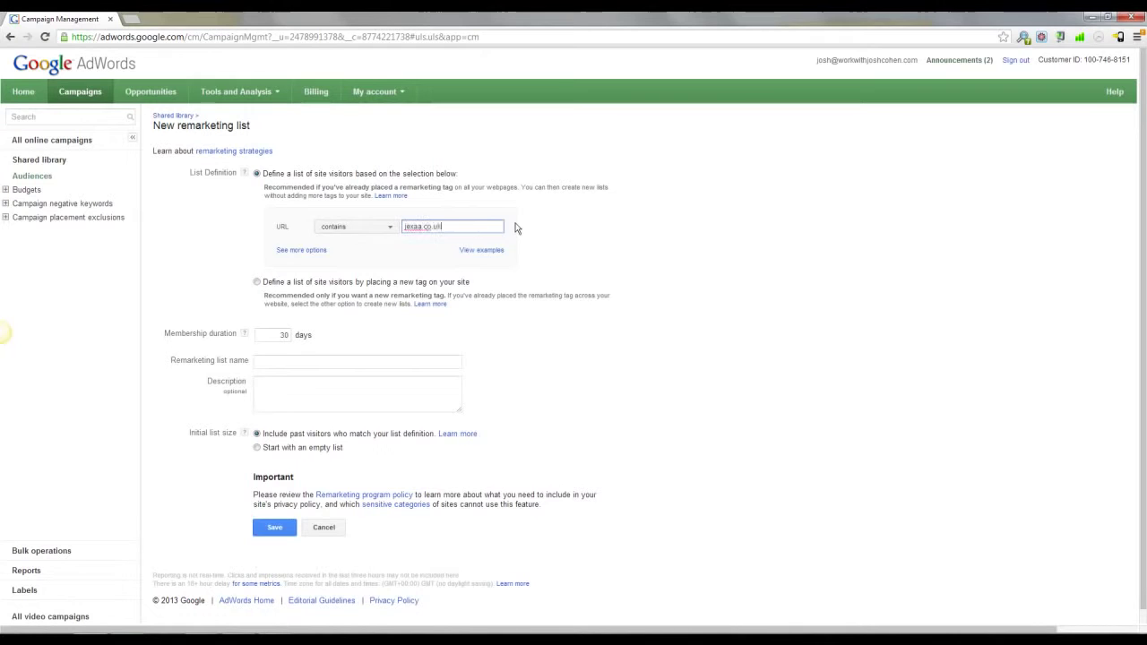
pyautogui.click(532, 232)
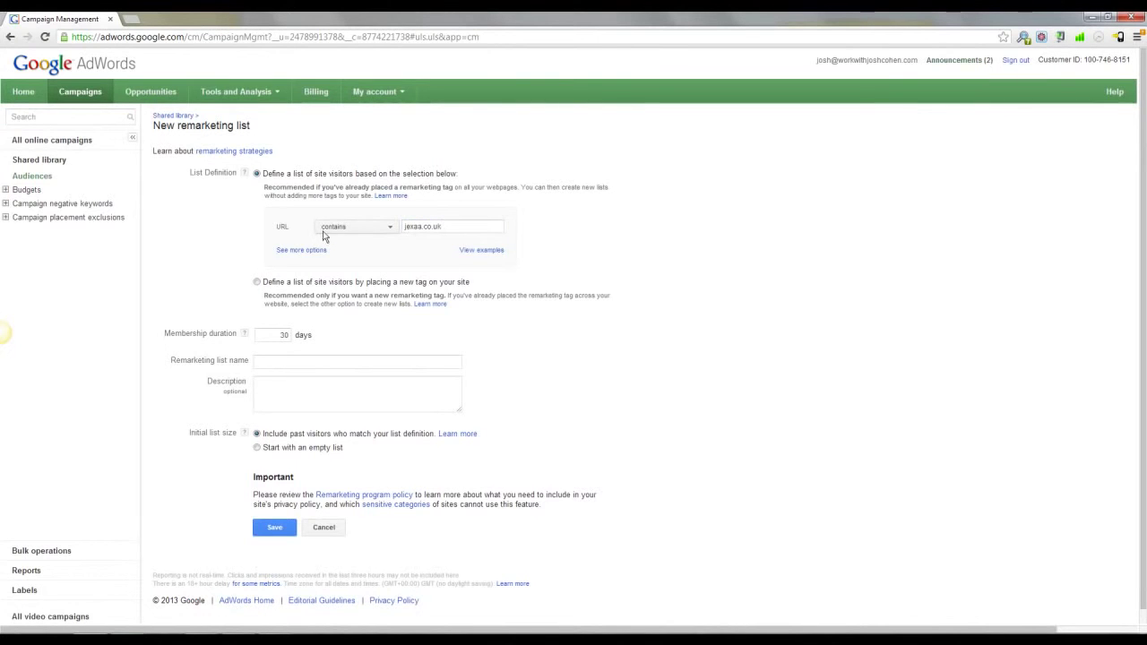
pyautogui.press('Tab')
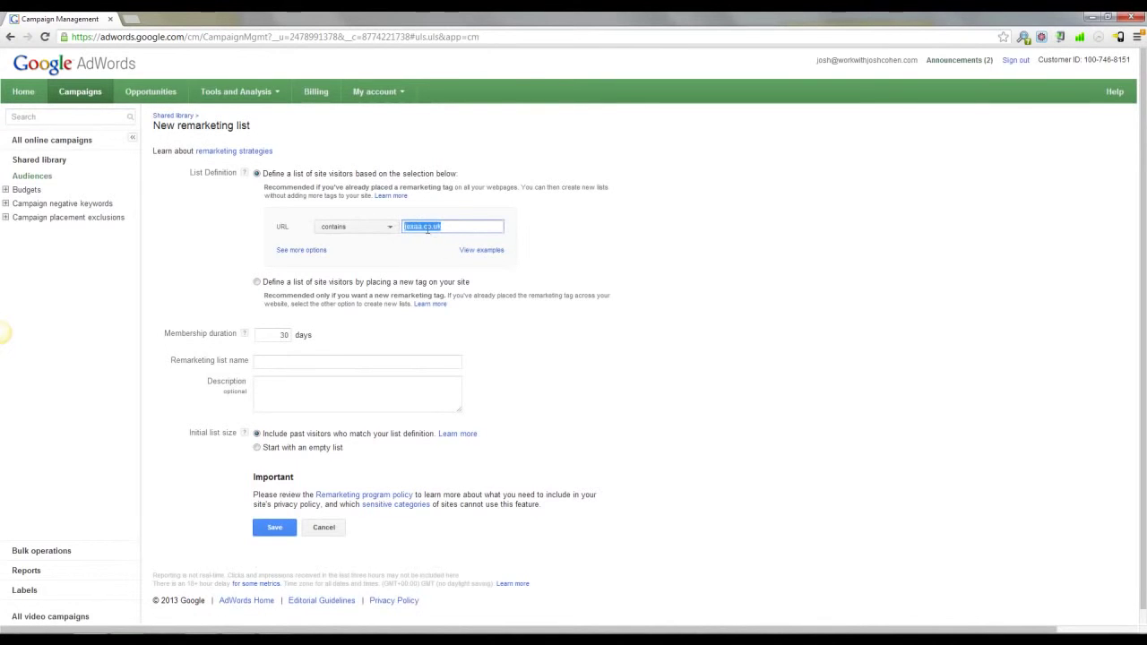
pyautogui.click(502, 227)
pyautogui.click(354, 228)
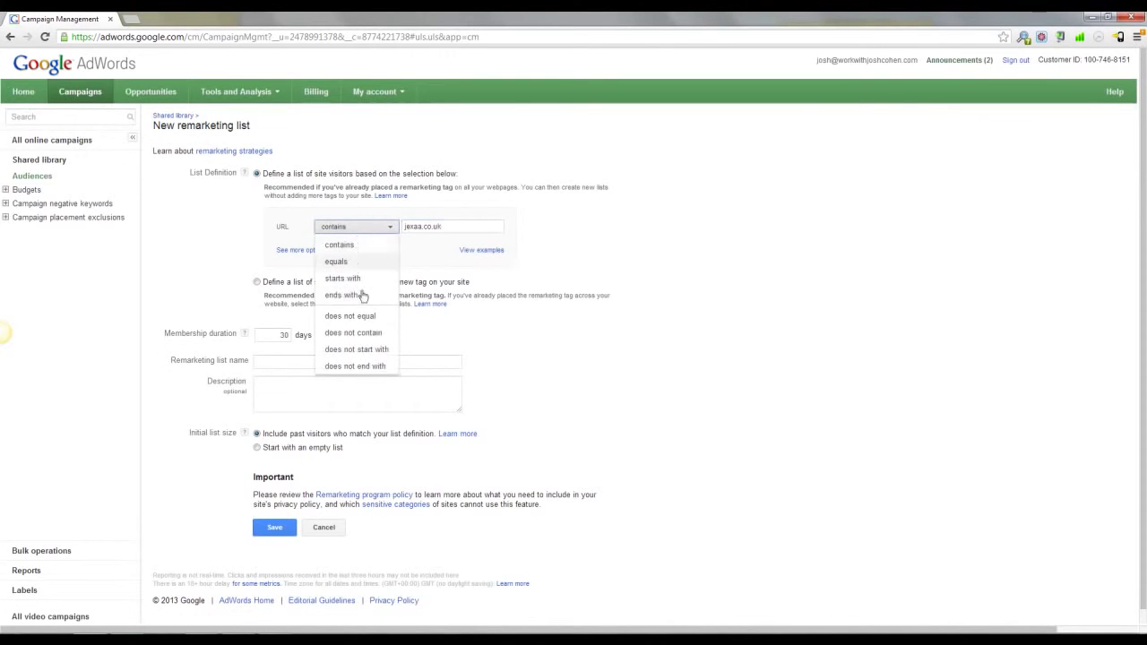
pyautogui.click(680, 258)
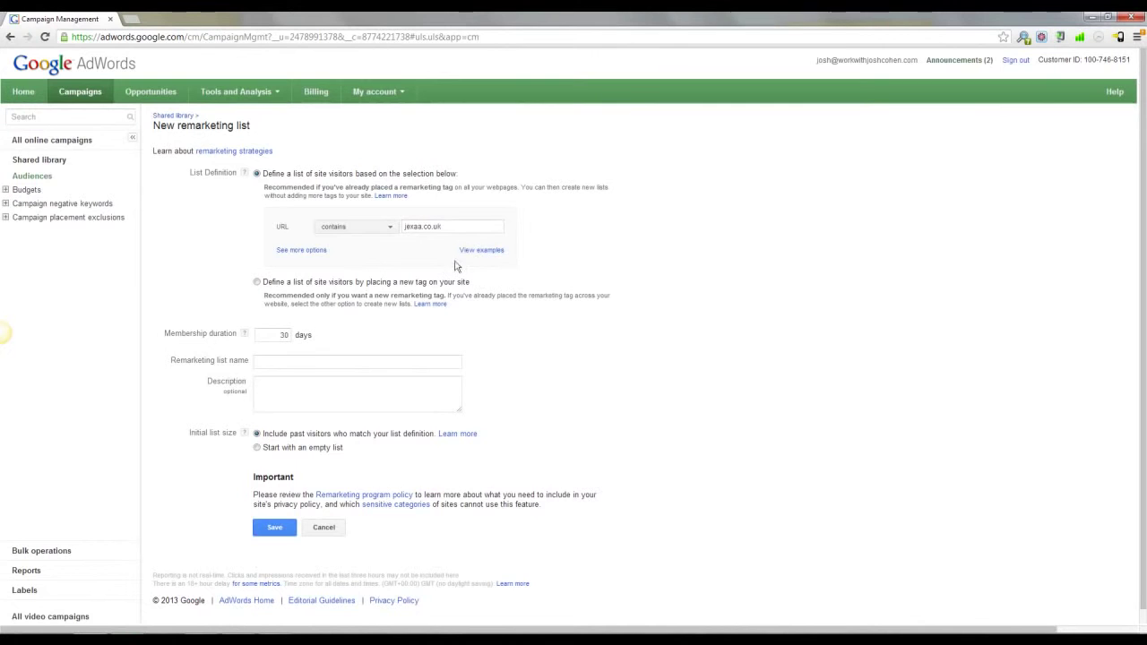
# - Change the membership duration from 30 to 15 days
pyautogui.doubleClick(284, 333)
pyautogui.write('15')
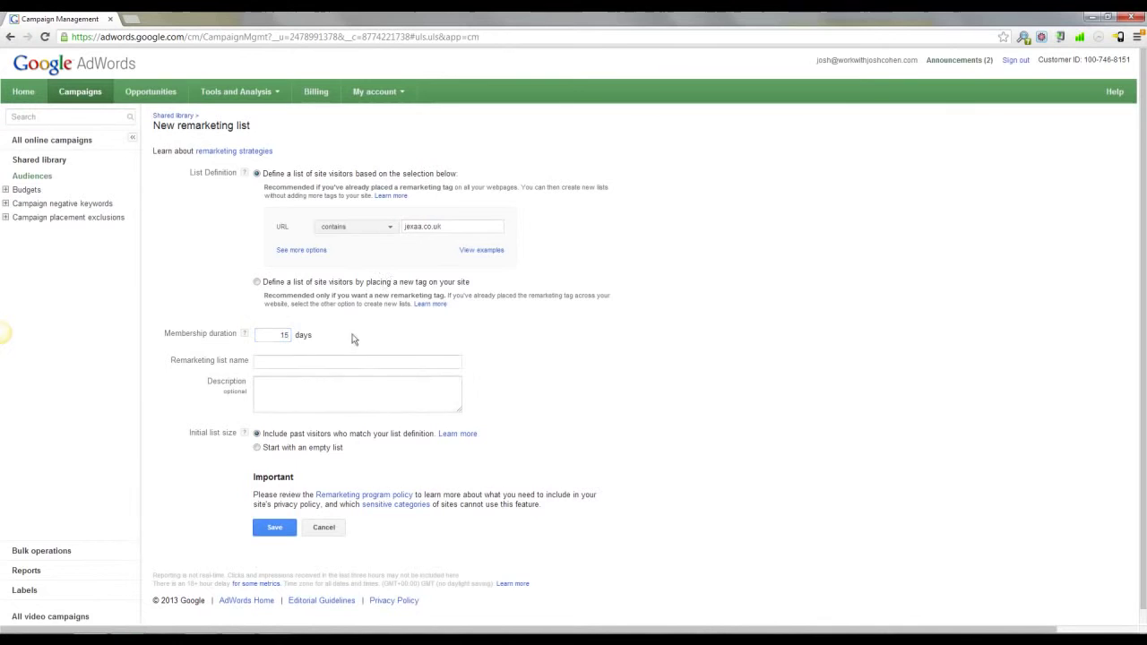
pyautogui.click(359, 336)
pyautogui.moveTo(265, 335); pyautogui.dragTo(292, 334)
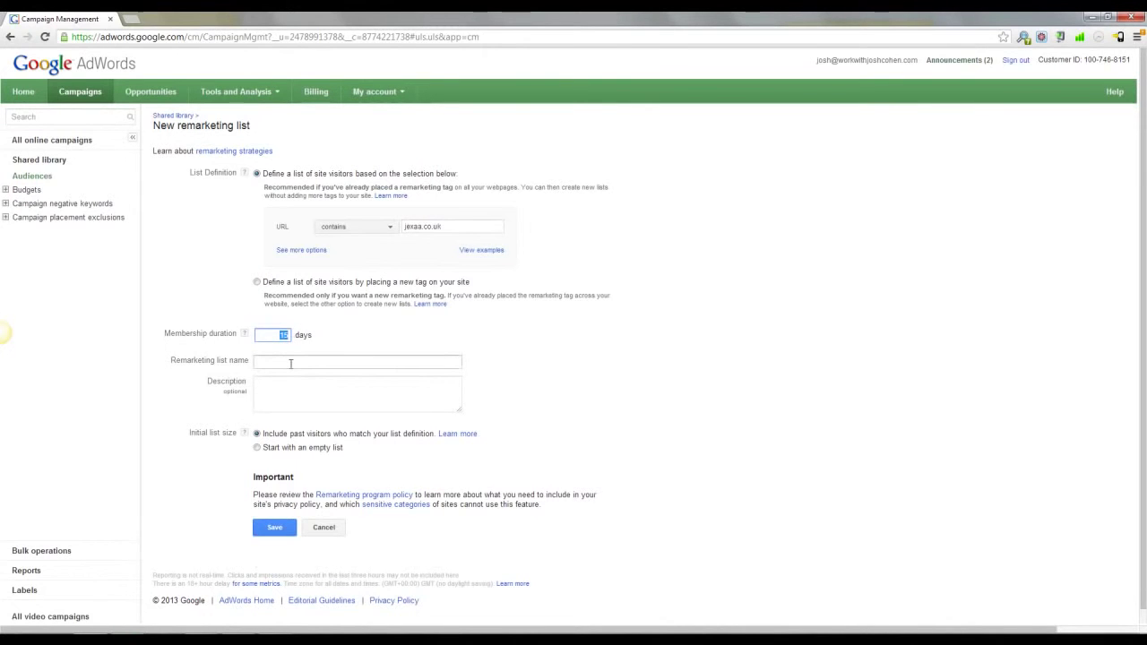
# - Name the list Test 4, leave the description blank, and make it start empty
pyautogui.click(98, 82)
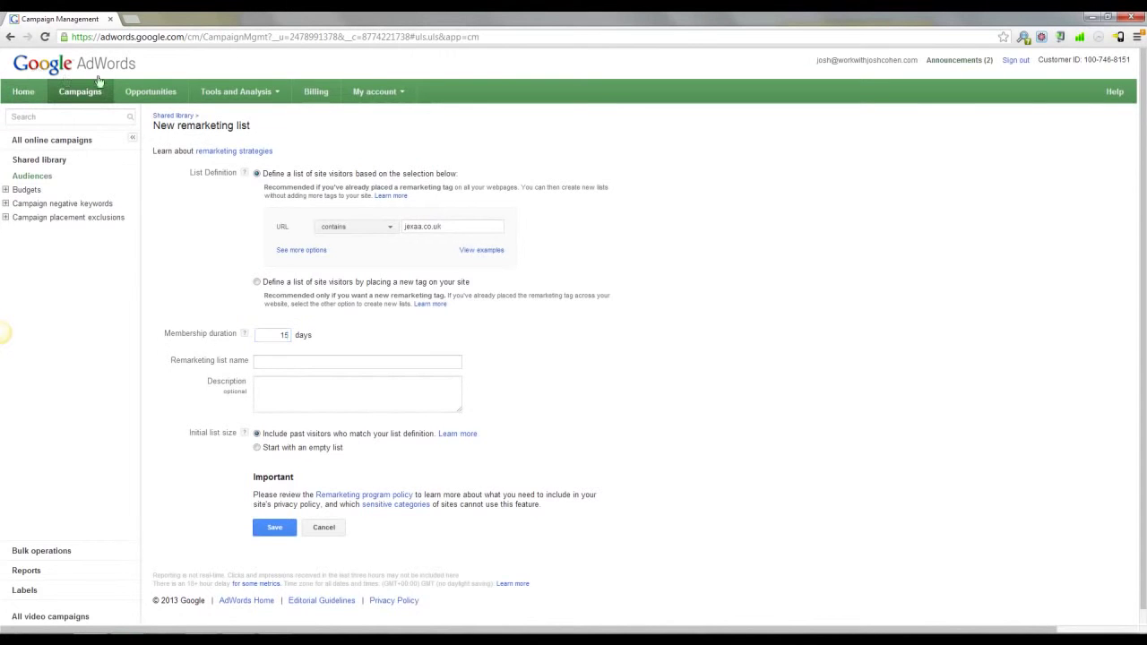
pyautogui.click(326, 366)
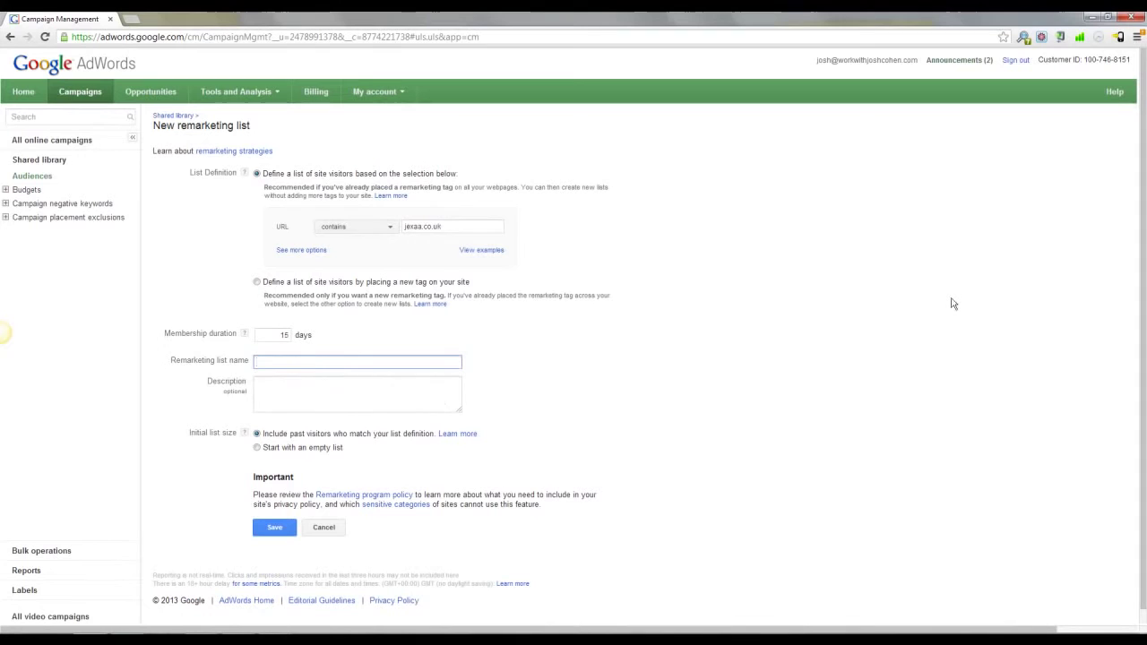
pyautogui.write('Test 4')
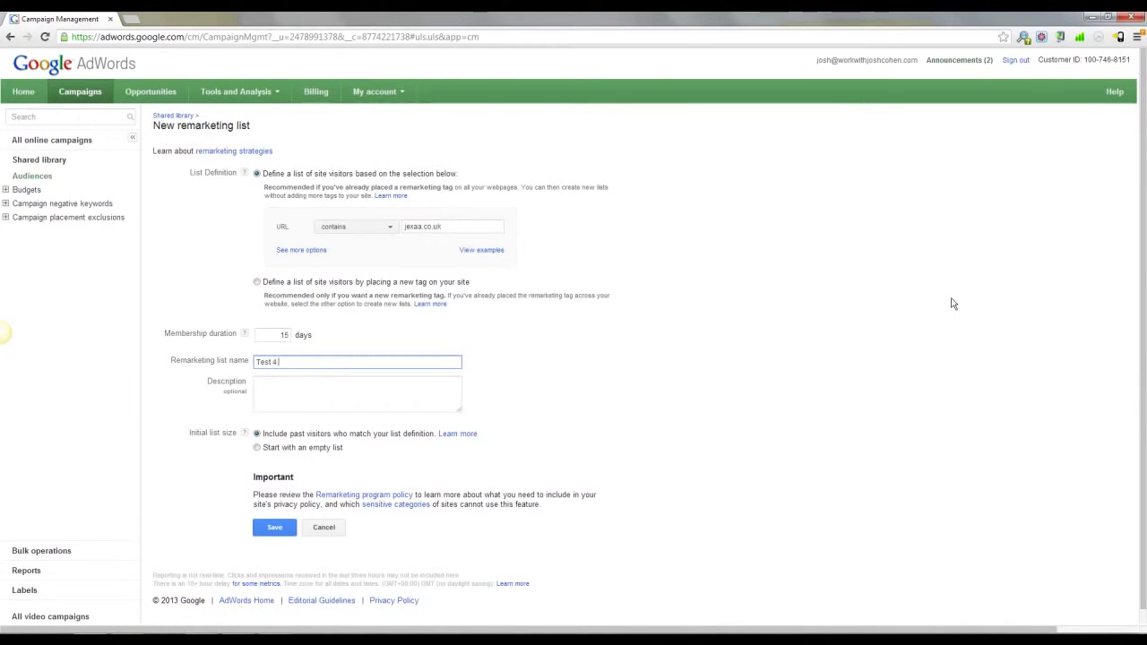
pyautogui.press('Tab')
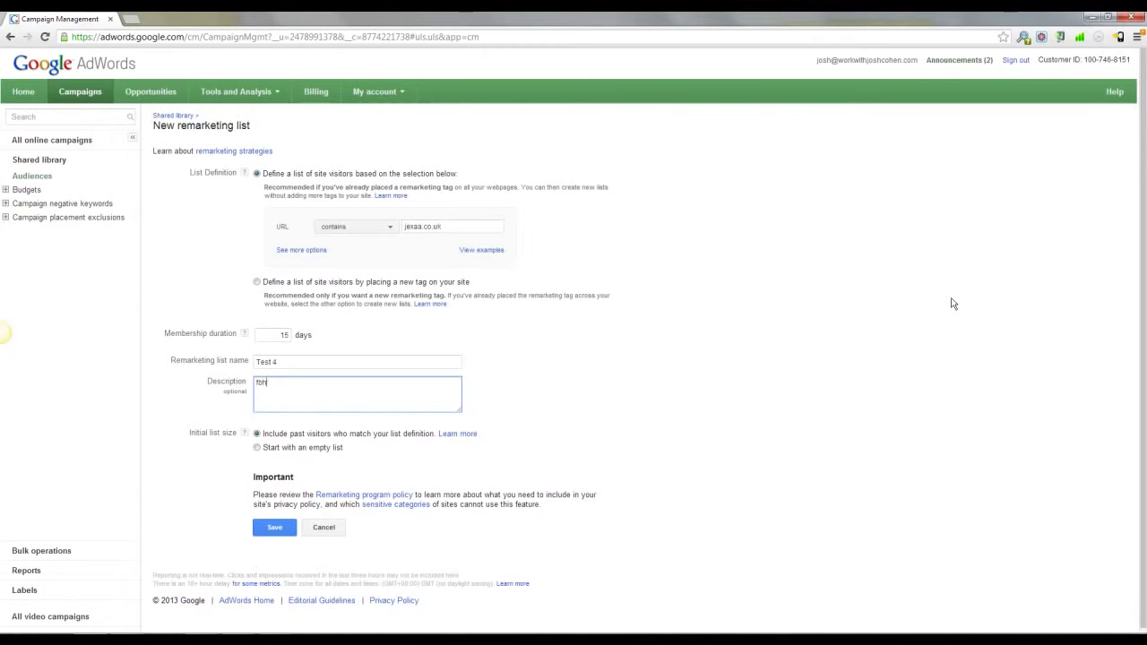
pyautogui.click(257, 447)
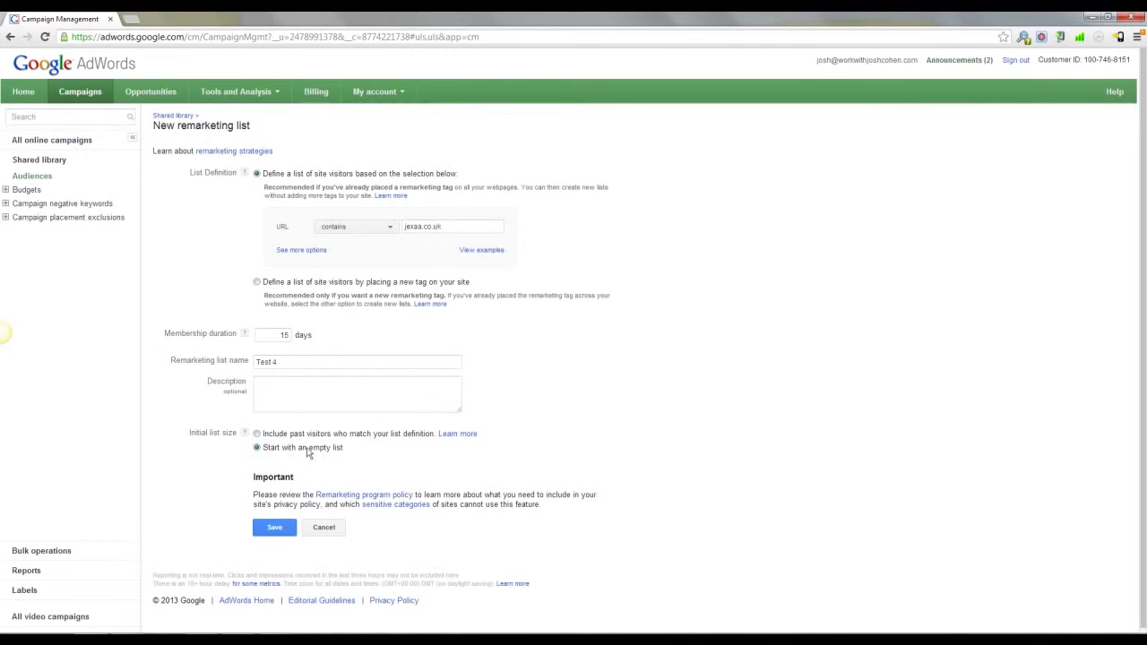
pyautogui.scroll(-1, 299, 466)
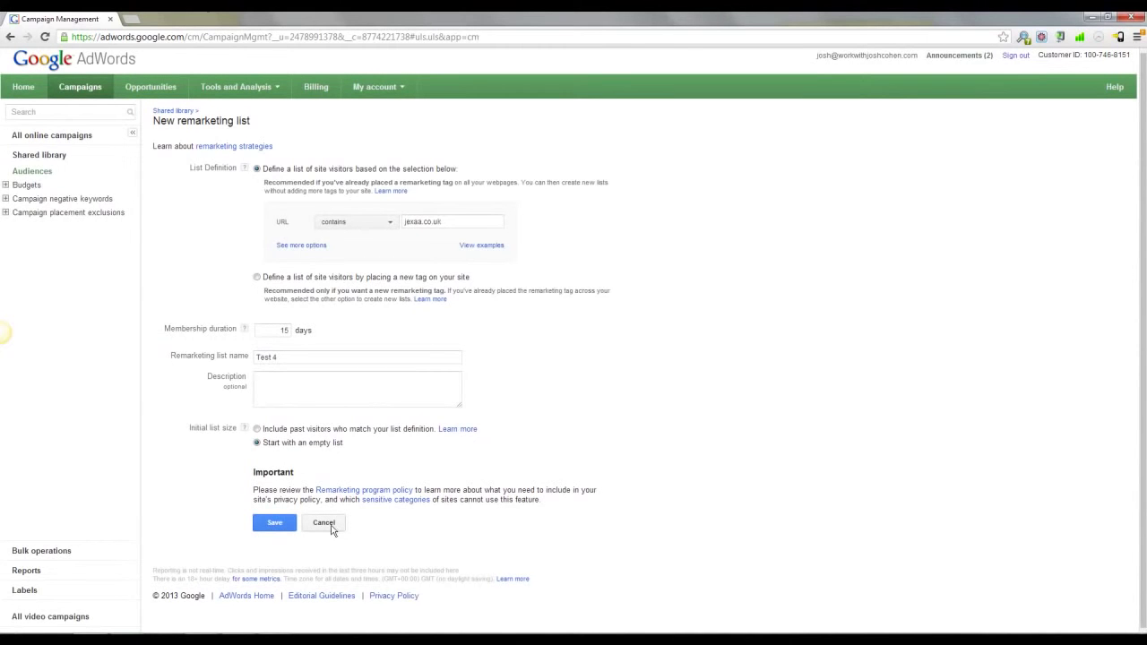
# - Discard the Test 4 list and review the Main list's remarketing tag code
pyautogui.click(324, 523)
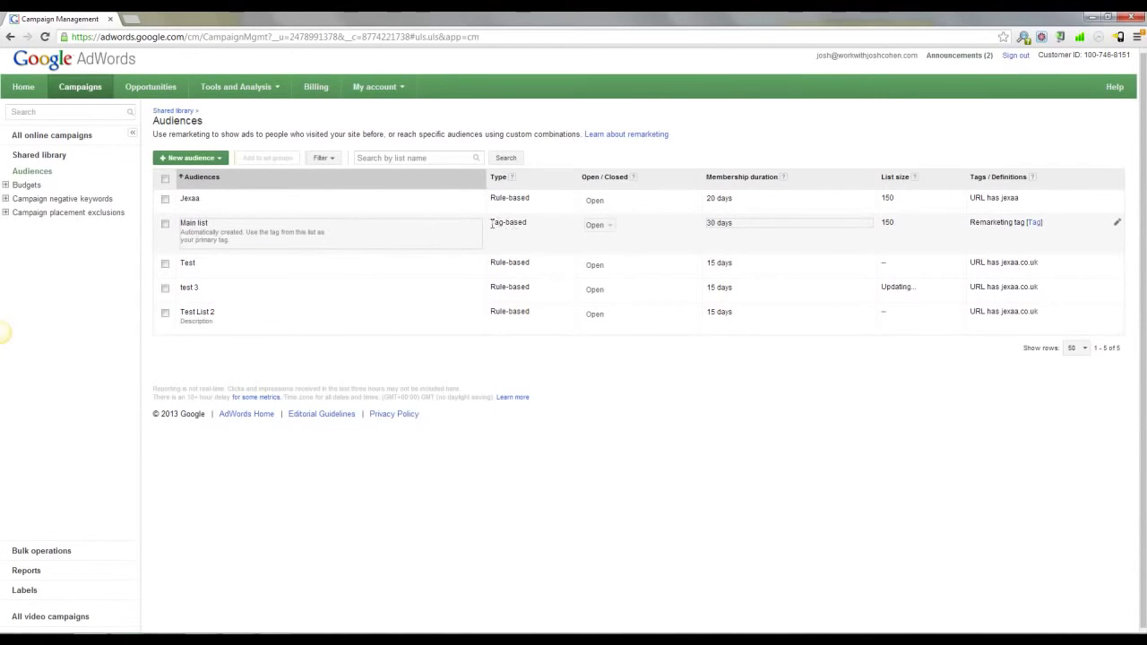
pyautogui.click(1035, 223)
pyautogui.moveTo(535, 261); pyautogui.dragTo(530, 258)
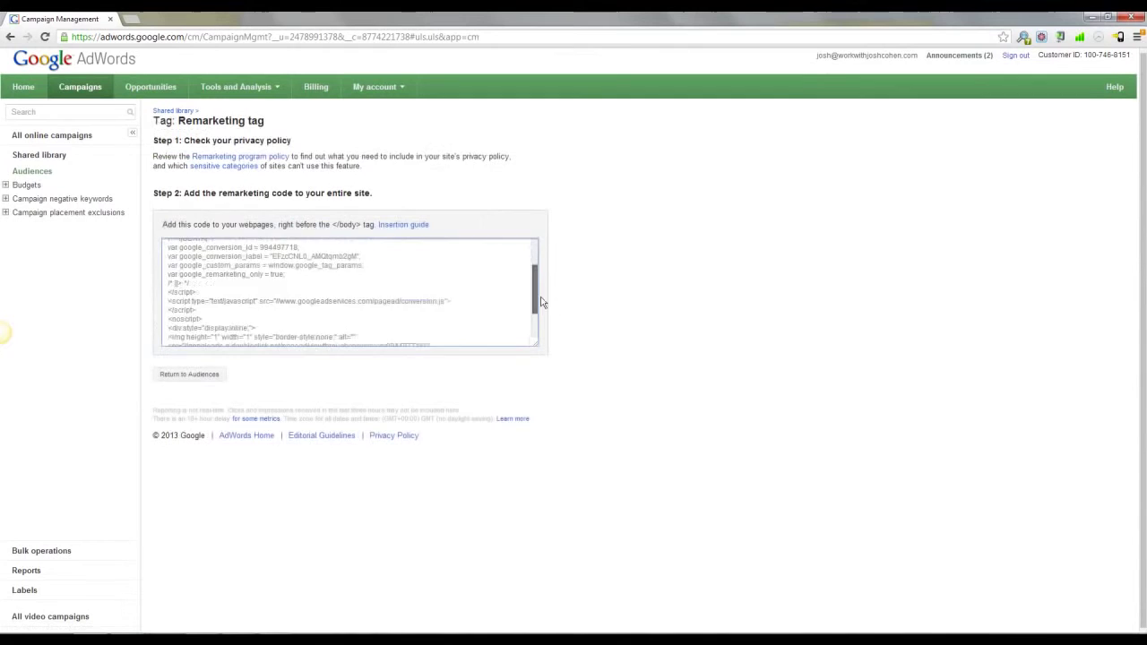
pyautogui.click(346, 302)
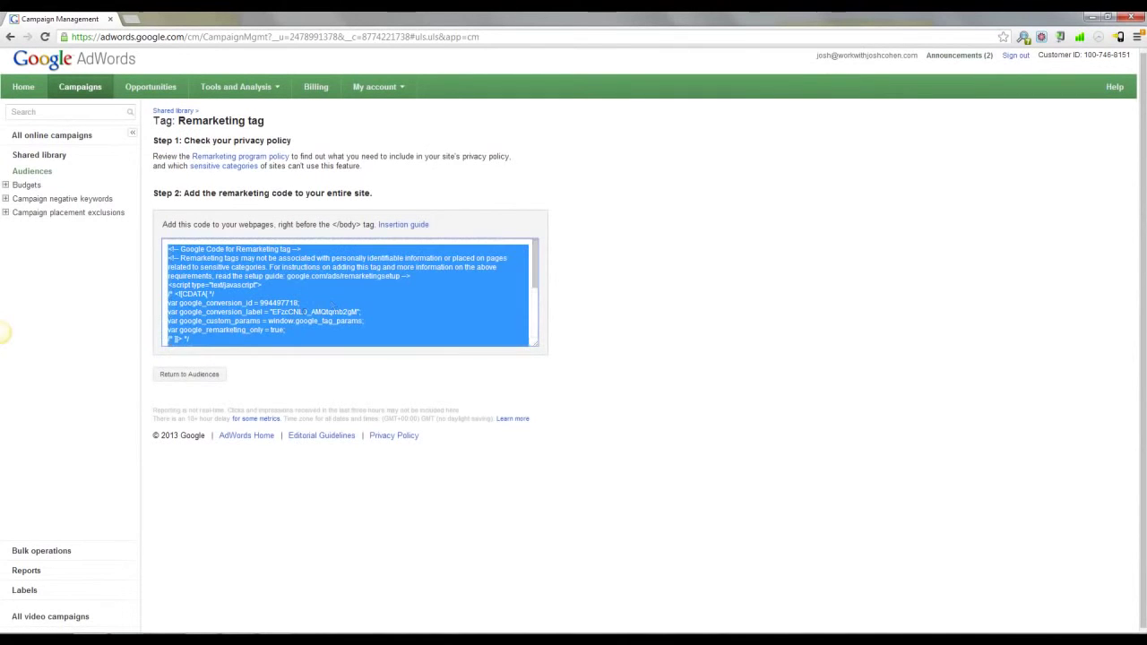
pyautogui.moveTo(534, 259); pyautogui.dragTo(543, 258)
pyautogui.moveTo(532, 267); pyautogui.dragTo(531, 307)
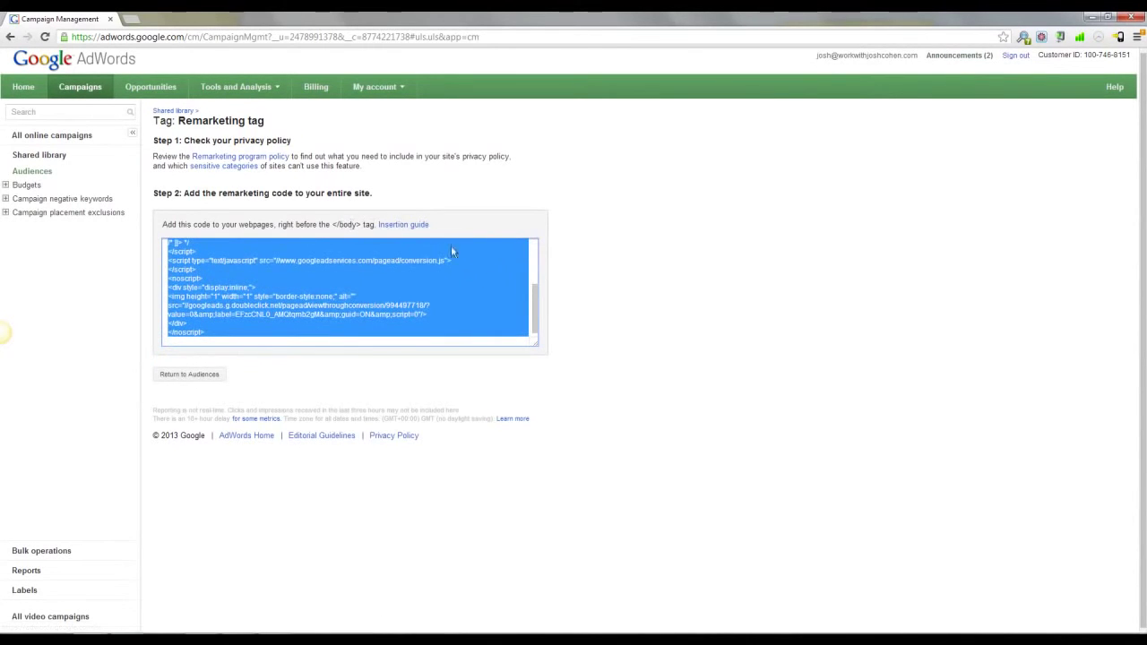
pyautogui.scroll(5, 530, 305)
pyautogui.click(483, 301)
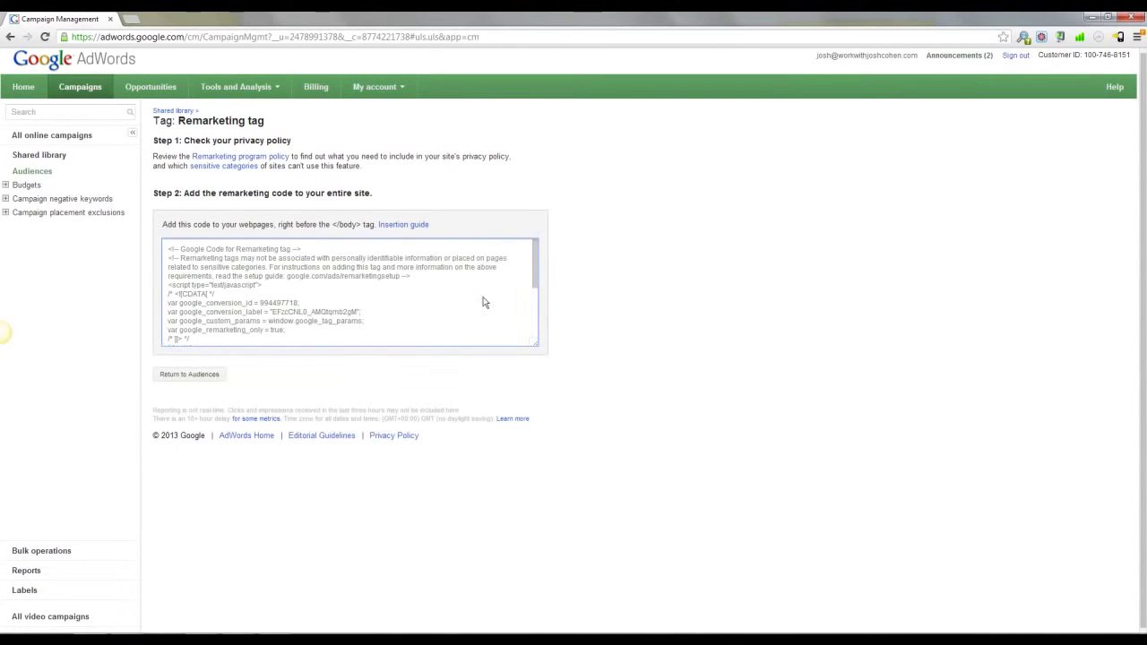
pyautogui.scroll(-5, 530, 287)
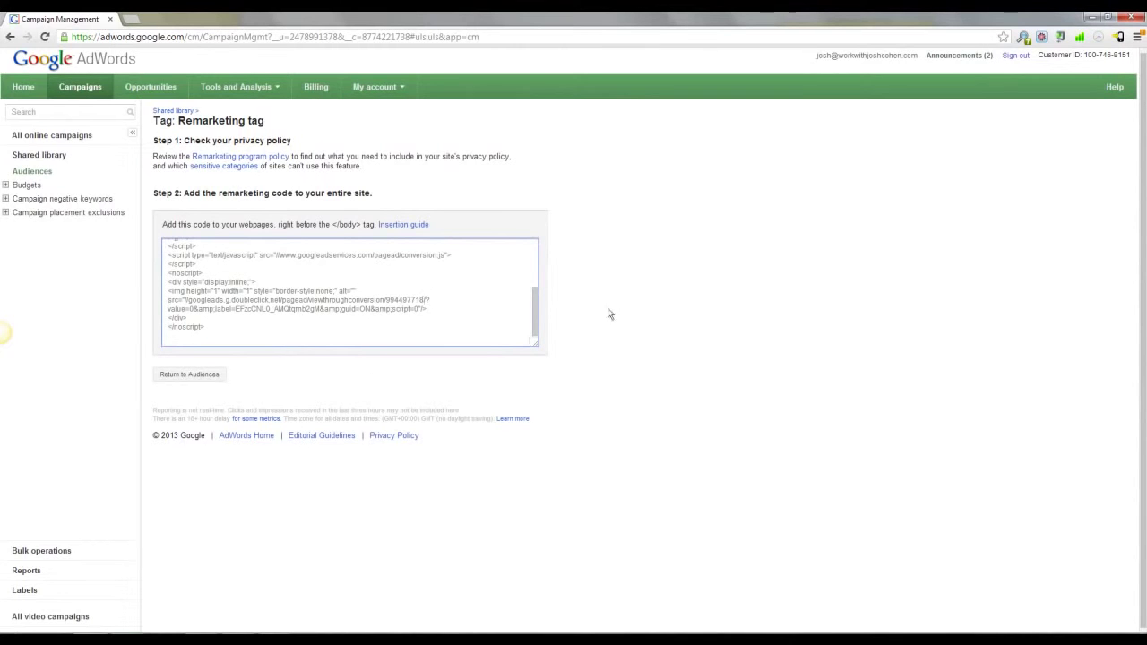
pyautogui.scroll(5, 536, 312)
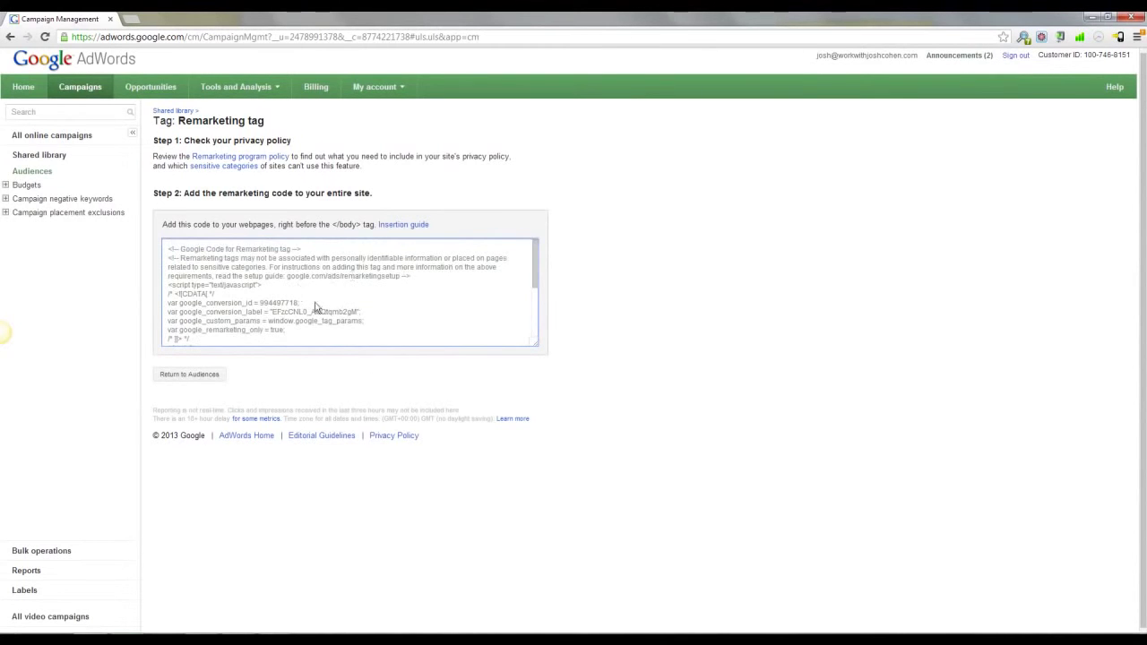
pyautogui.scroll(-5, 535, 312)
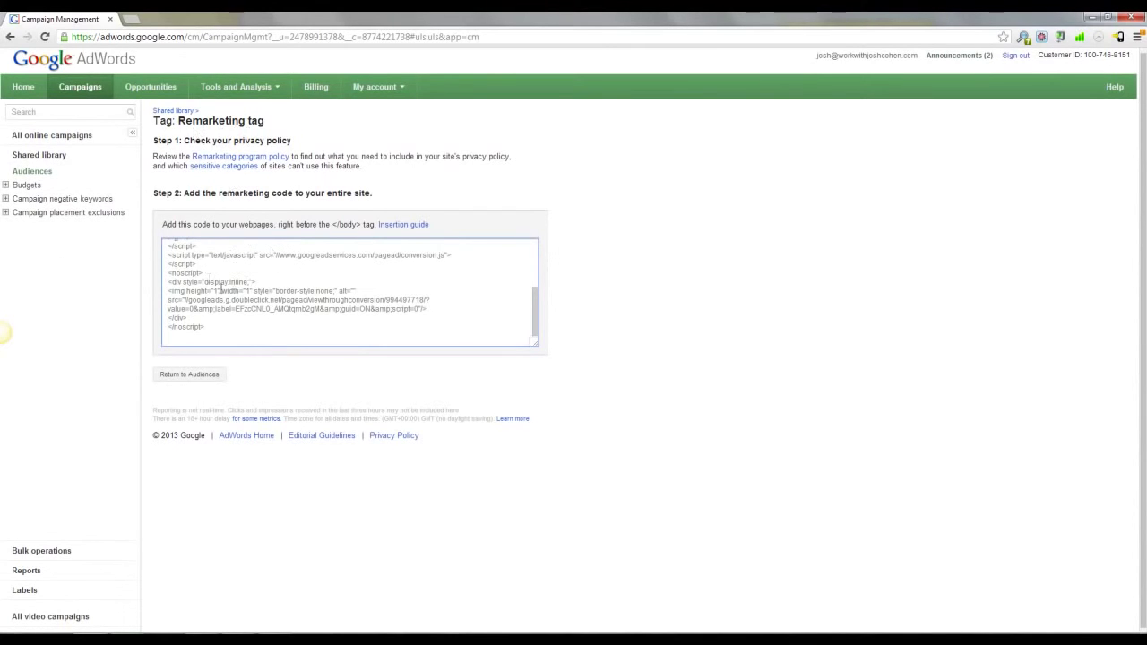
# - Go from Home to the Campaigns tab's All online campaigns overview
pyautogui.click(29, 88)
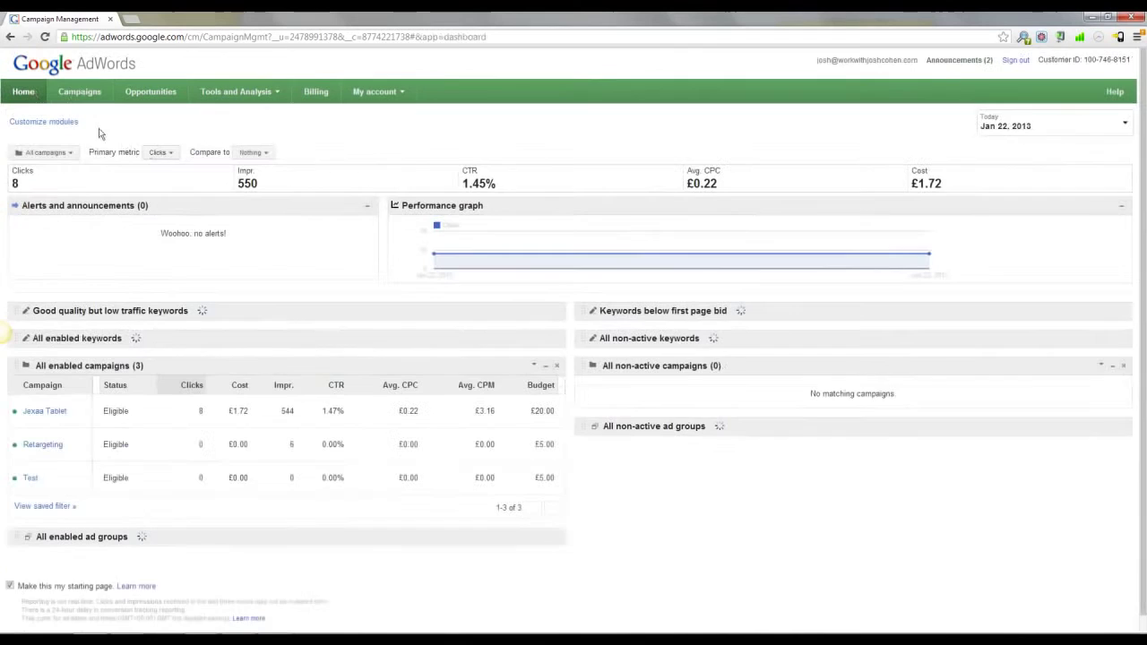
pyautogui.click(54, 87)
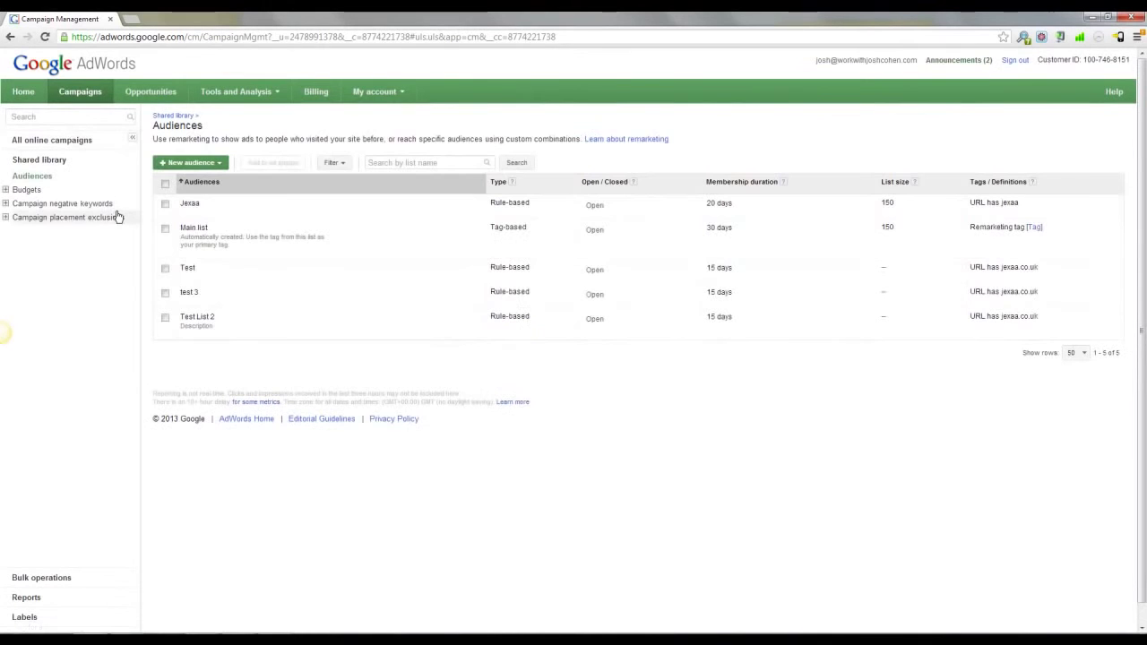
pyautogui.click(120, 143)
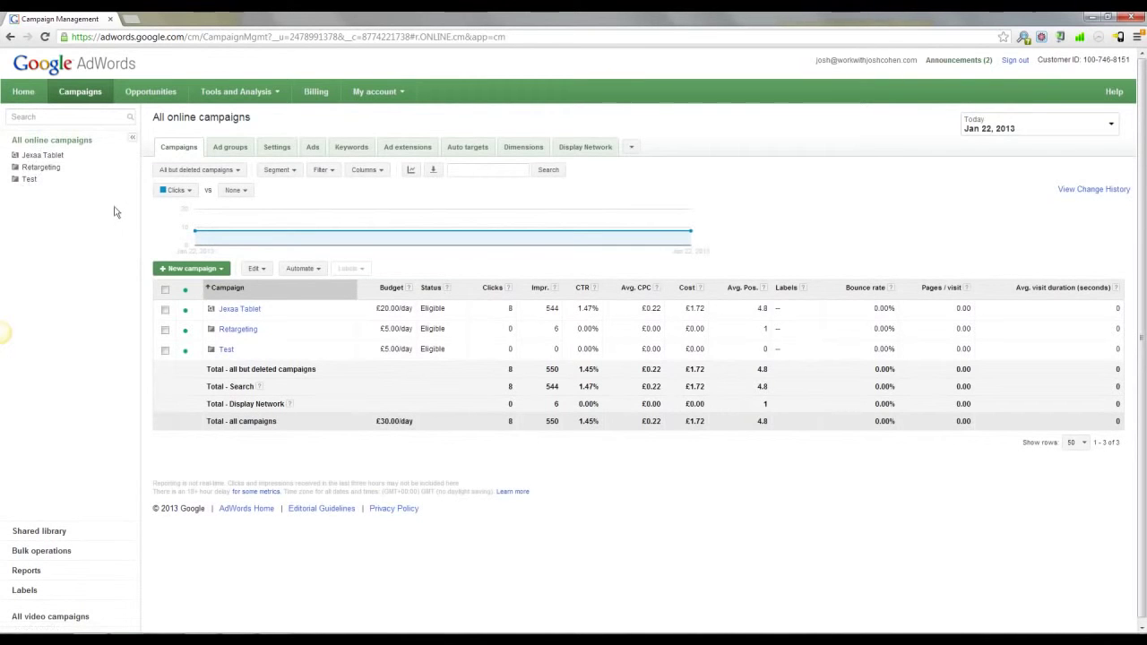
pyautogui.click(184, 270)
# - Start a Search & Display Networks campaign draft, browse its settings, then cancel it
pyautogui.click(198, 301)
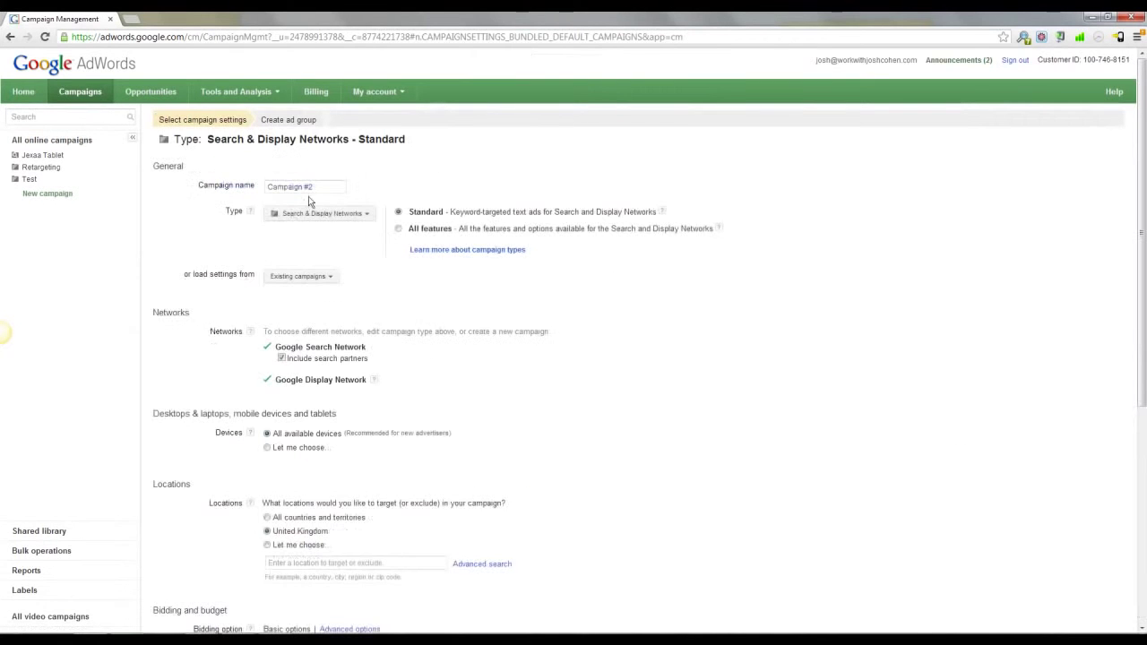
pyautogui.moveTo(314, 187); pyautogui.dragTo(197, 183)
pyautogui.write('Test 3')
pyautogui.scroll(-2, 333, 333)
pyautogui.scroll(-1, 325, 328)
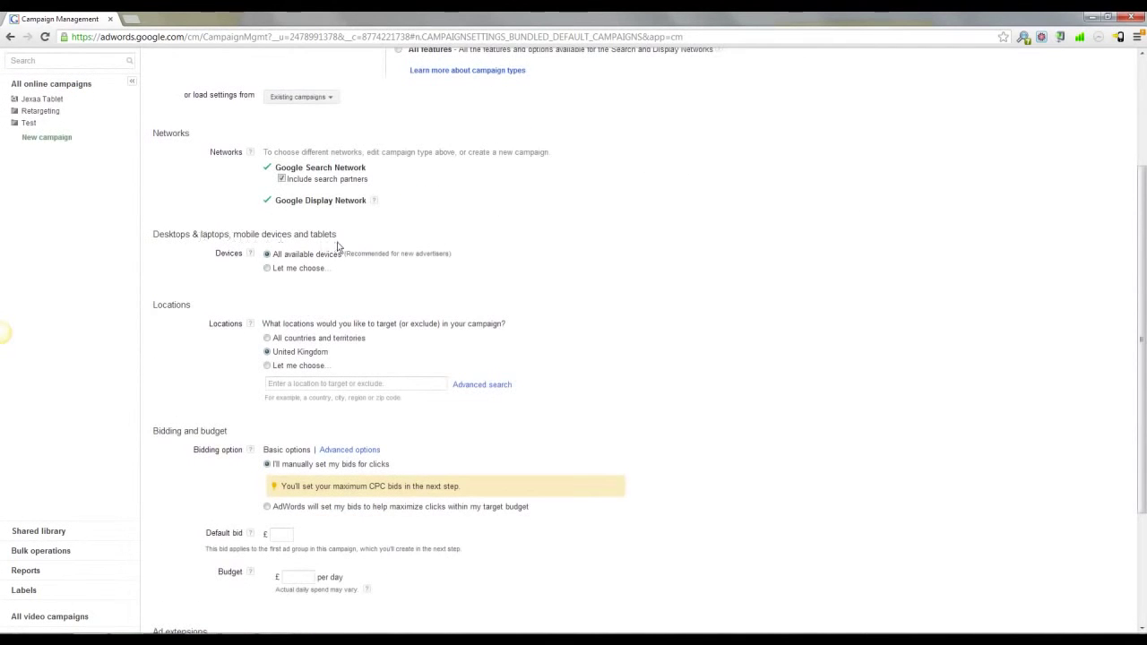
pyautogui.scroll(-1, 294, 322)
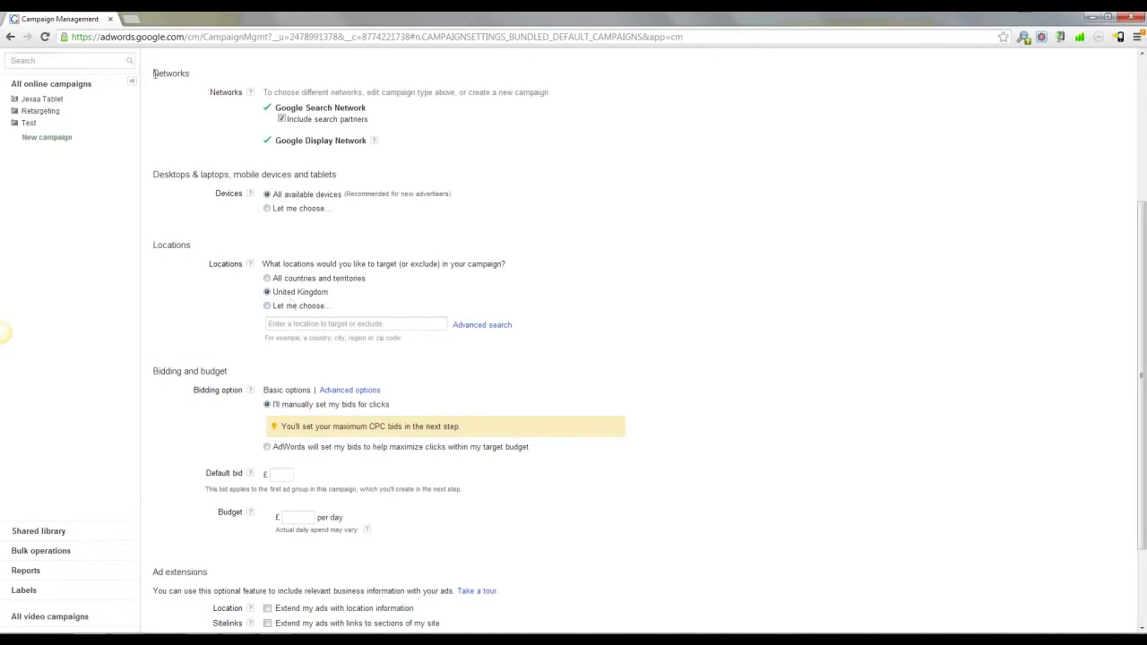
pyautogui.scroll(-1, 187, 359)
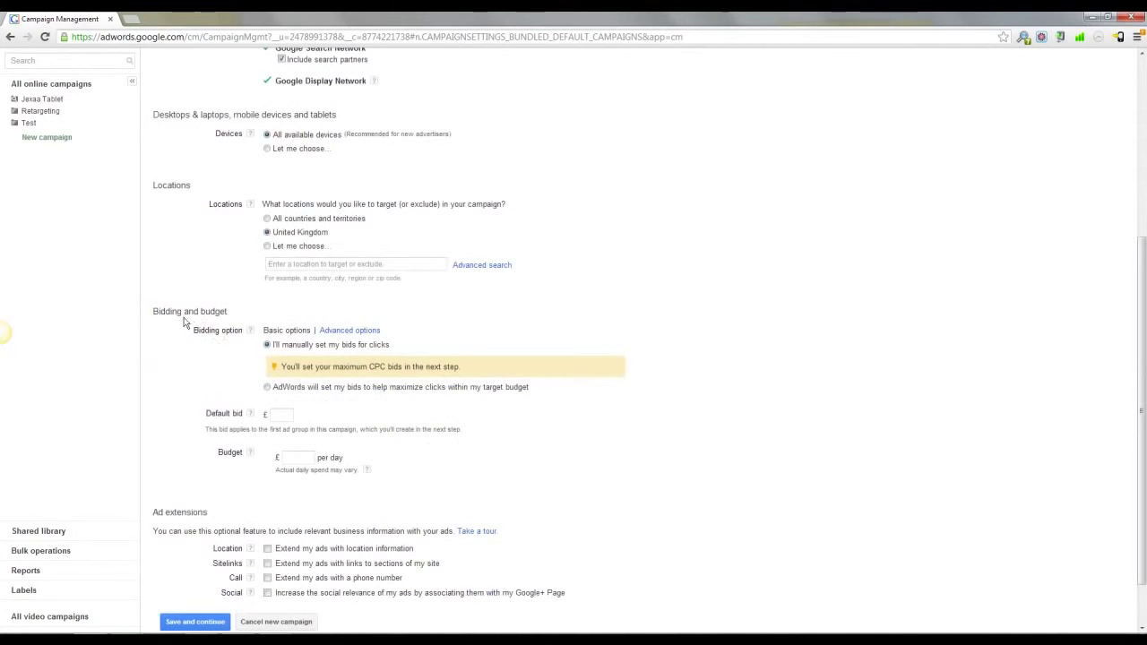
pyautogui.click(276, 412)
pyautogui.press('Tab')
pyautogui.scroll(-1, 542, 413)
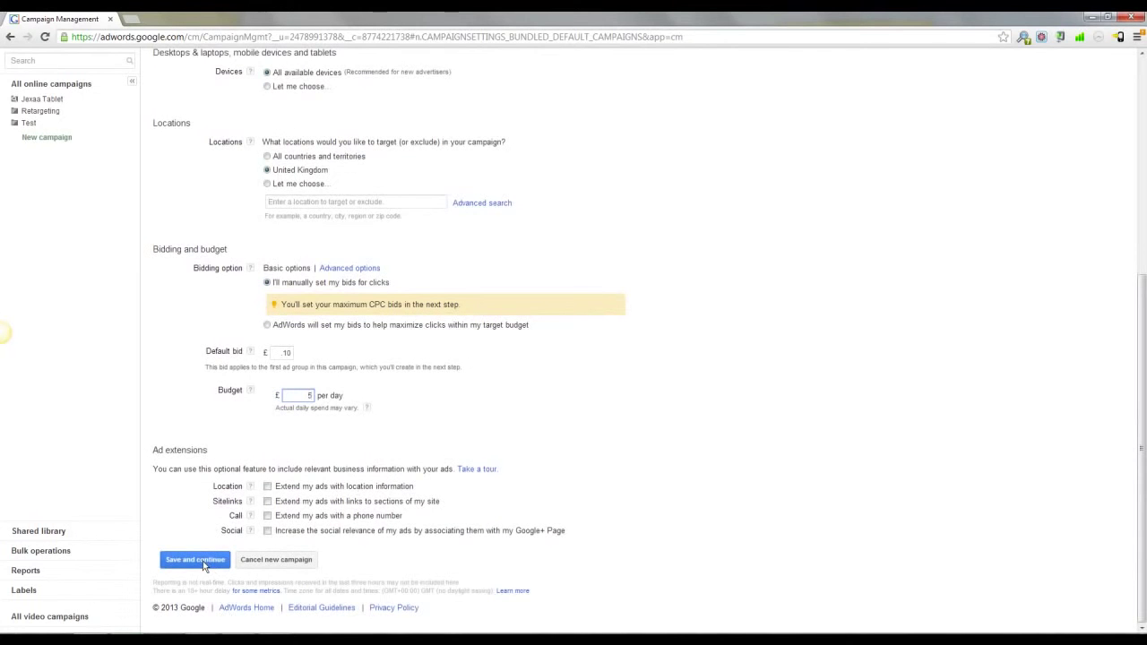
pyautogui.click(291, 561)
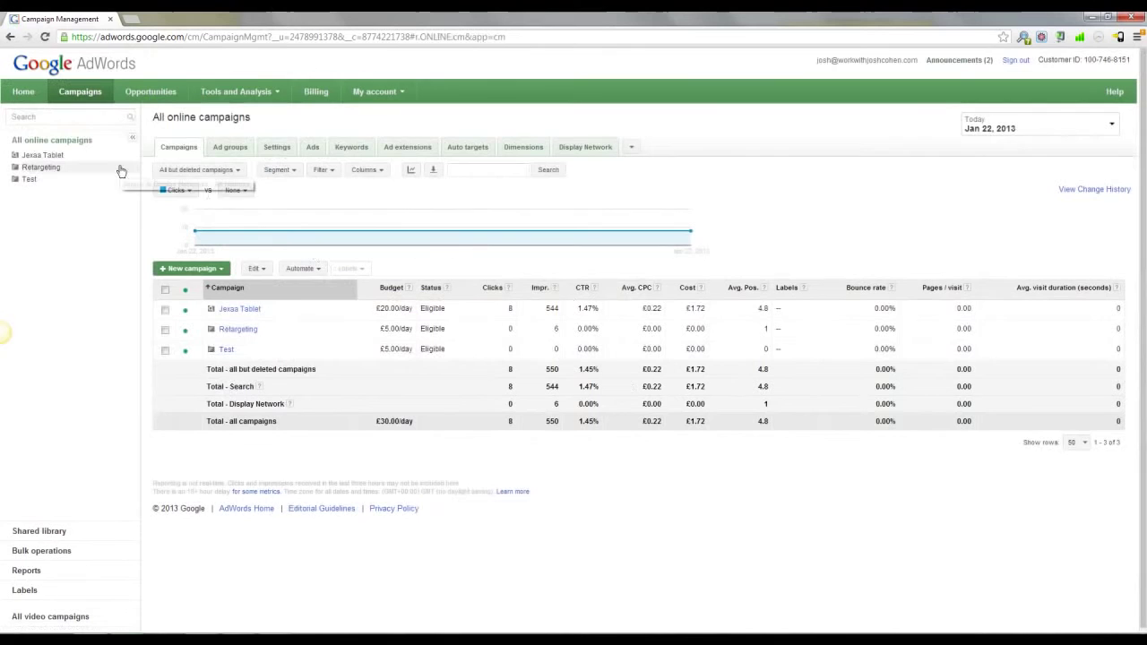
# - In the Retargeting campaign, add an ad group named Remarketing 2 - Tablet PCs
pyautogui.click(37, 168)
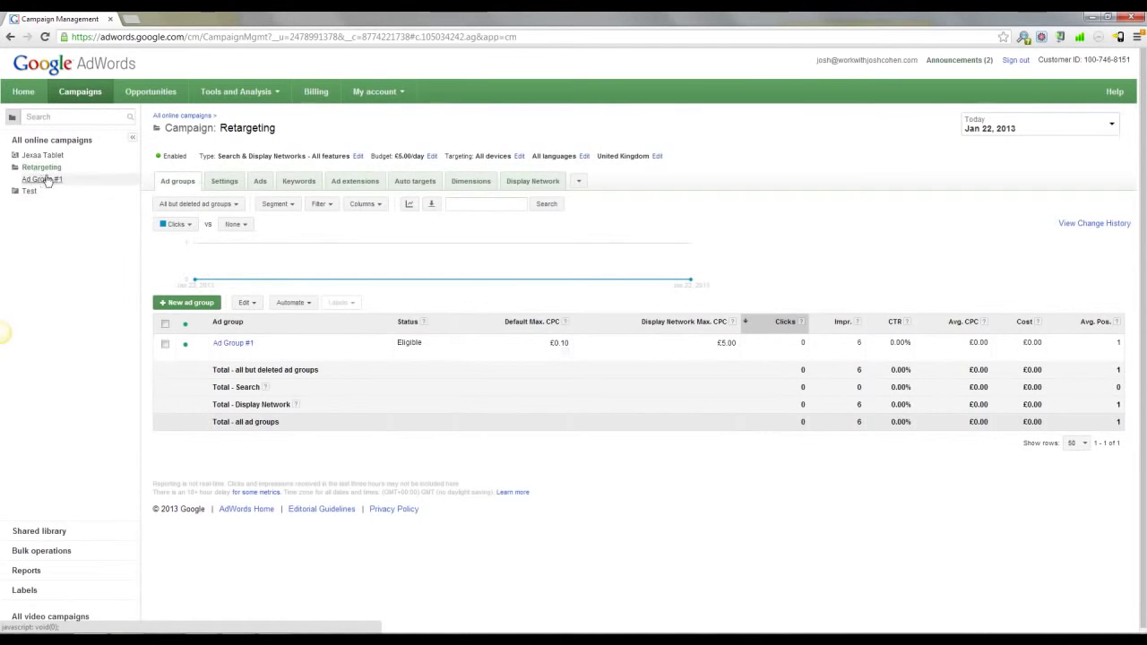
pyautogui.click(185, 304)
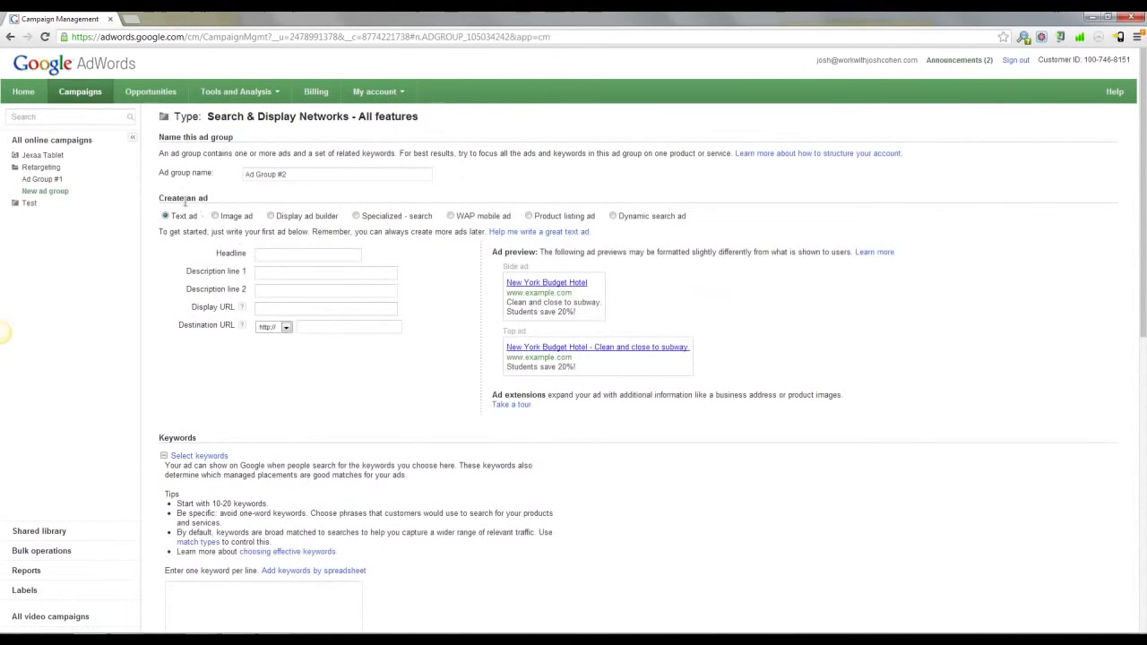
pyautogui.tripleClick(255, 176)
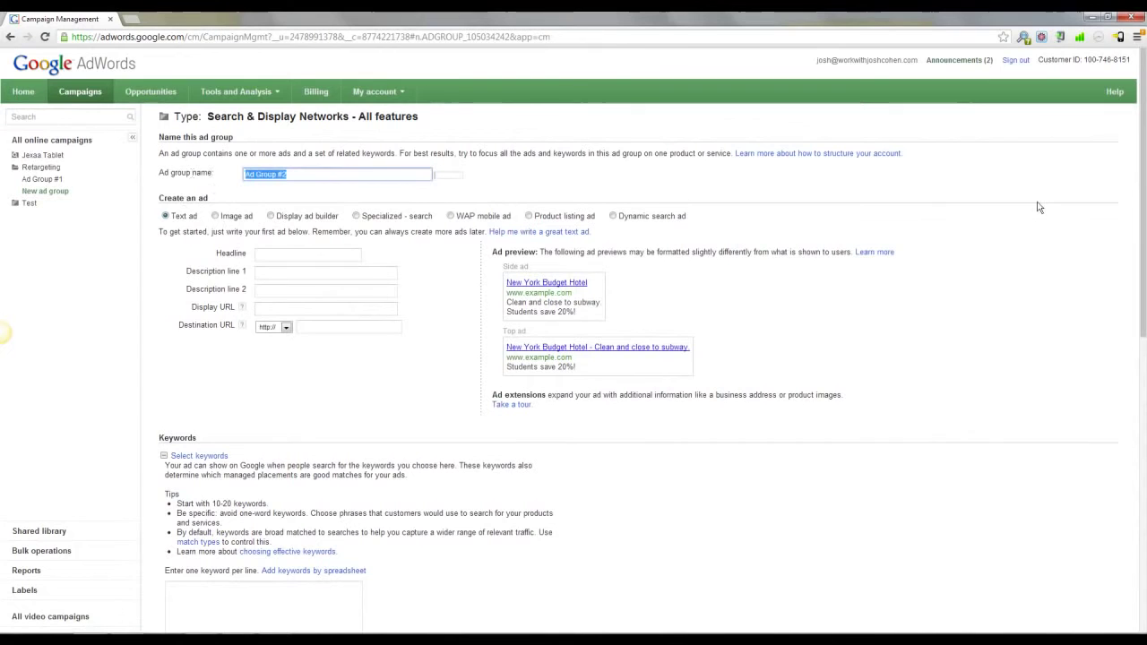
pyautogui.press('BackSpace')
pyautogui.write('Rem')
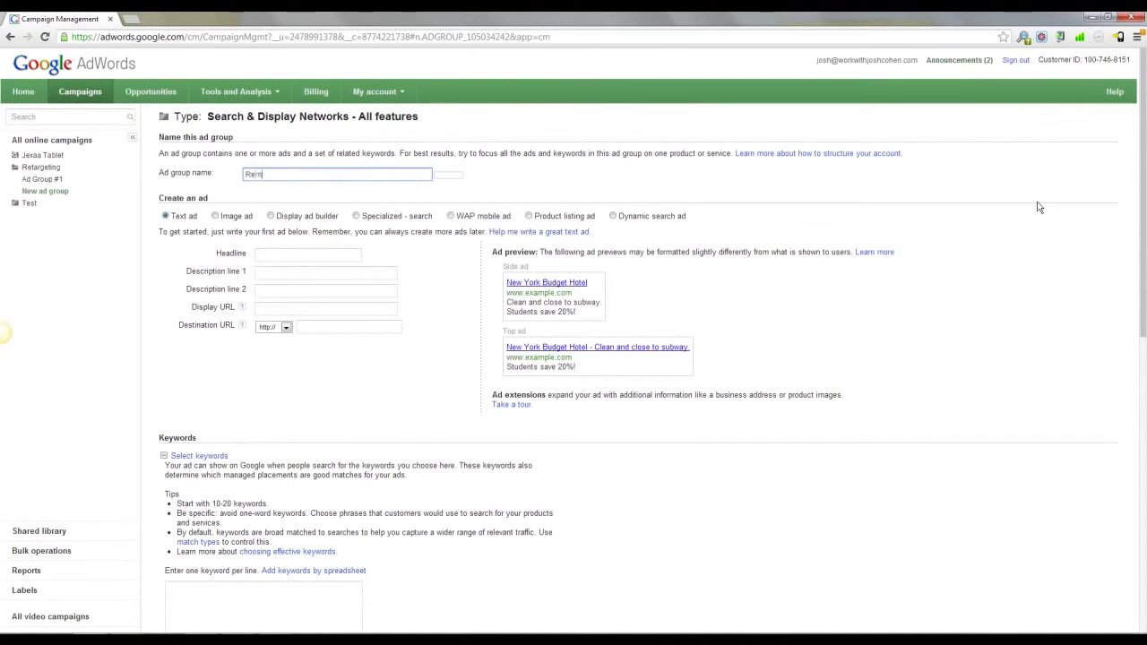
pyautogui.write('arketing 2 - Tablet PCs')
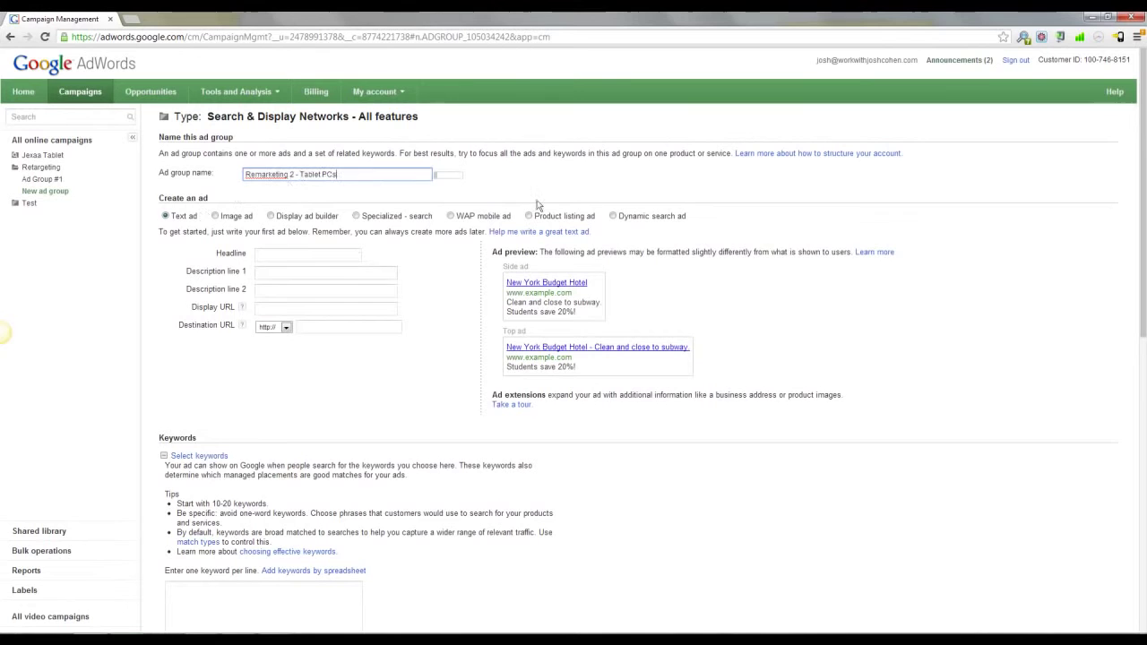
pyautogui.scroll(-1, 175, 212)
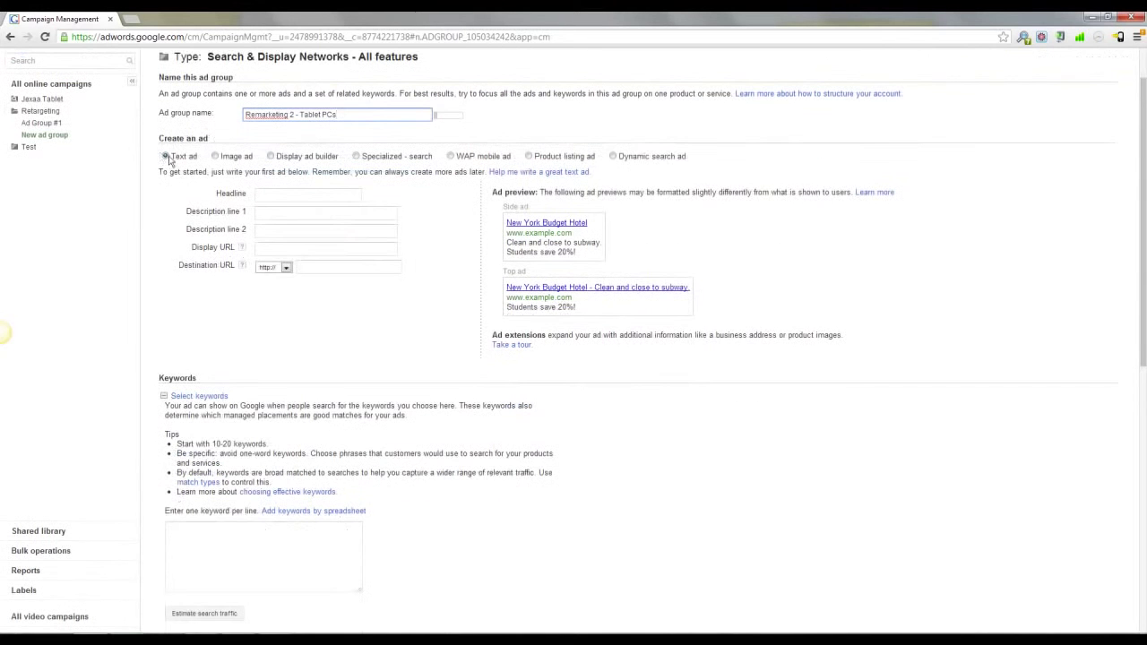
# - Choose the display ad builder, bid 10 default and 5 Display Network, and save
pyautogui.click(270, 157)
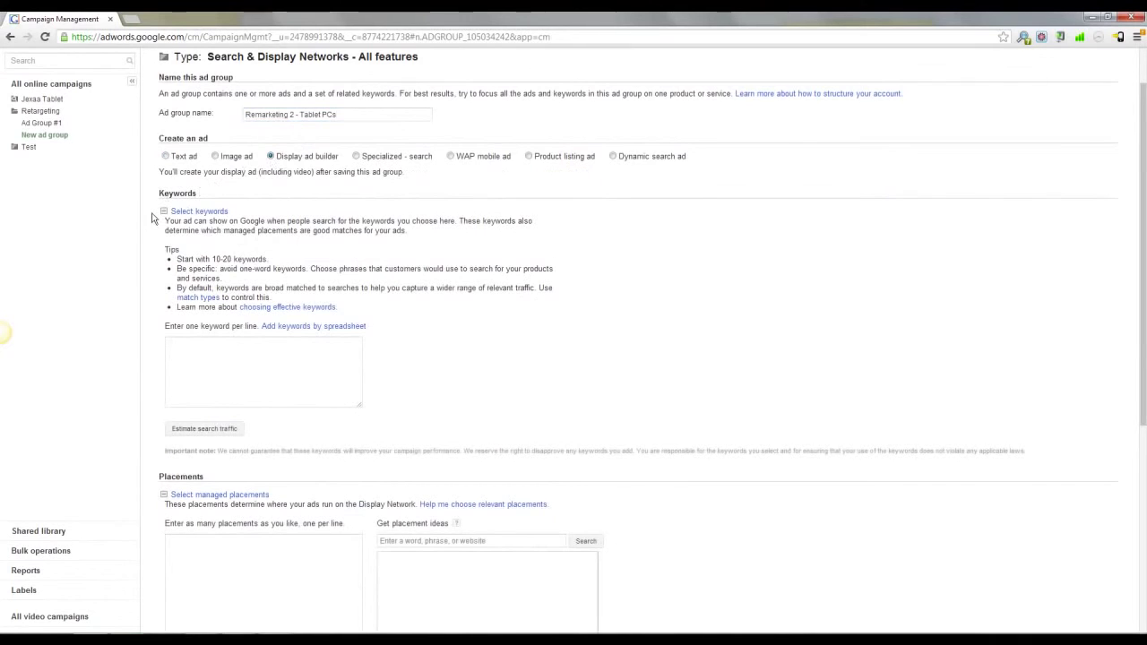
pyautogui.scroll(-1, 152, 218)
pyautogui.scroll(-1, 159, 147)
pyautogui.scroll(-2, 171, 224)
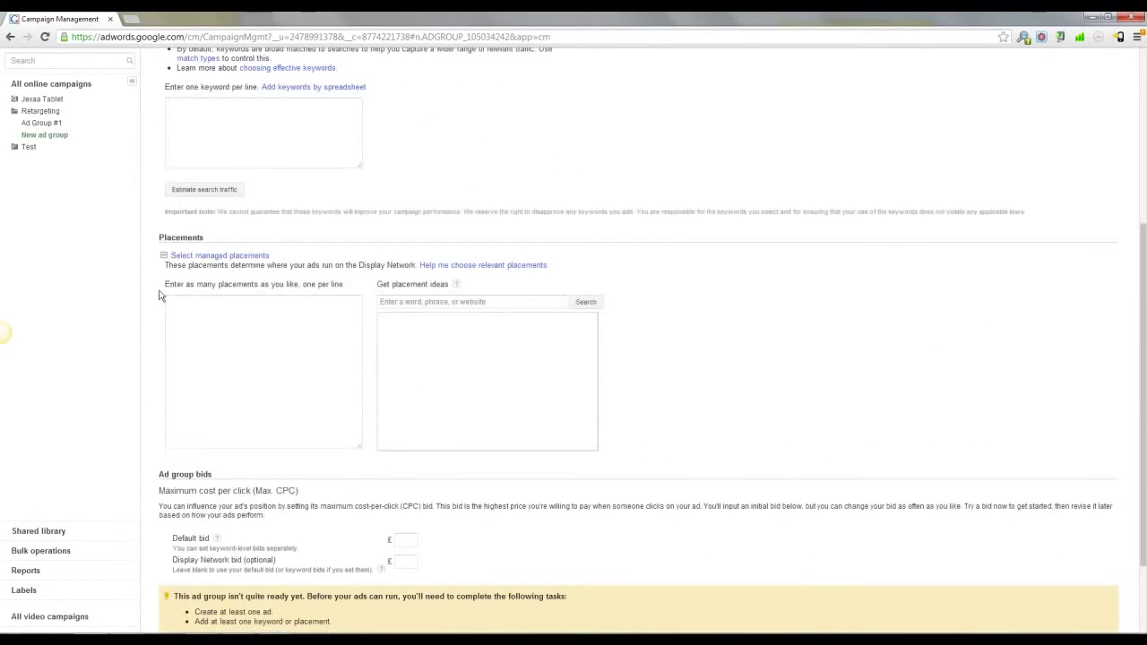
pyautogui.scroll(-2, 160, 237)
pyautogui.click(403, 425)
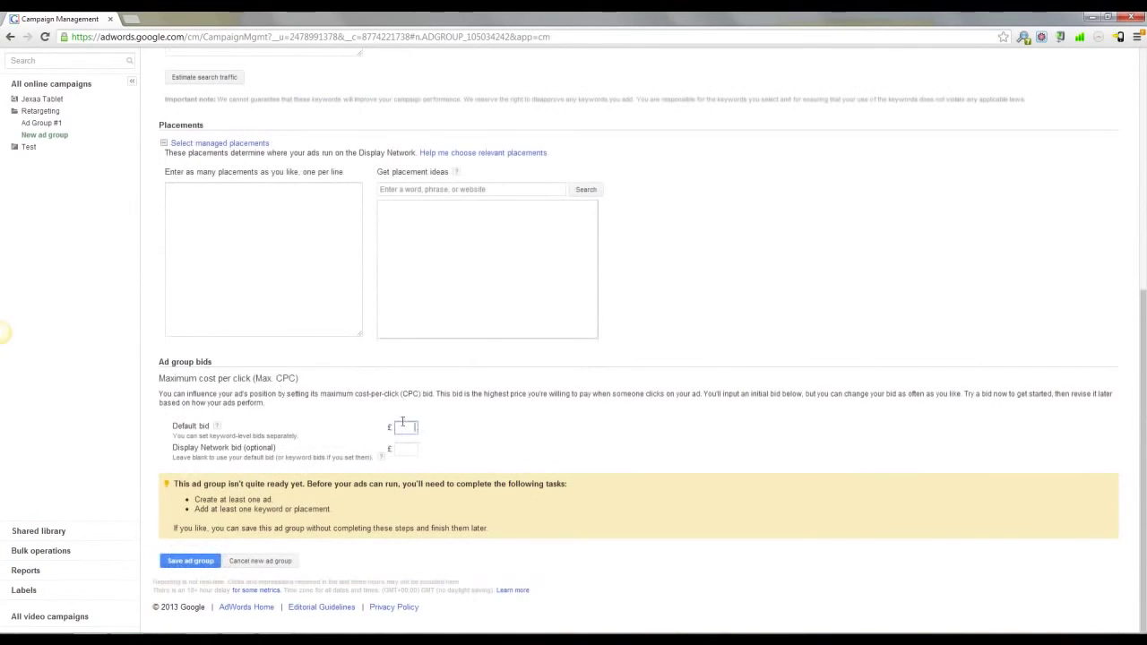
pyautogui.write('10')
pyautogui.press('Tab')
pyautogui.write('5')
pyautogui.click(190, 561)
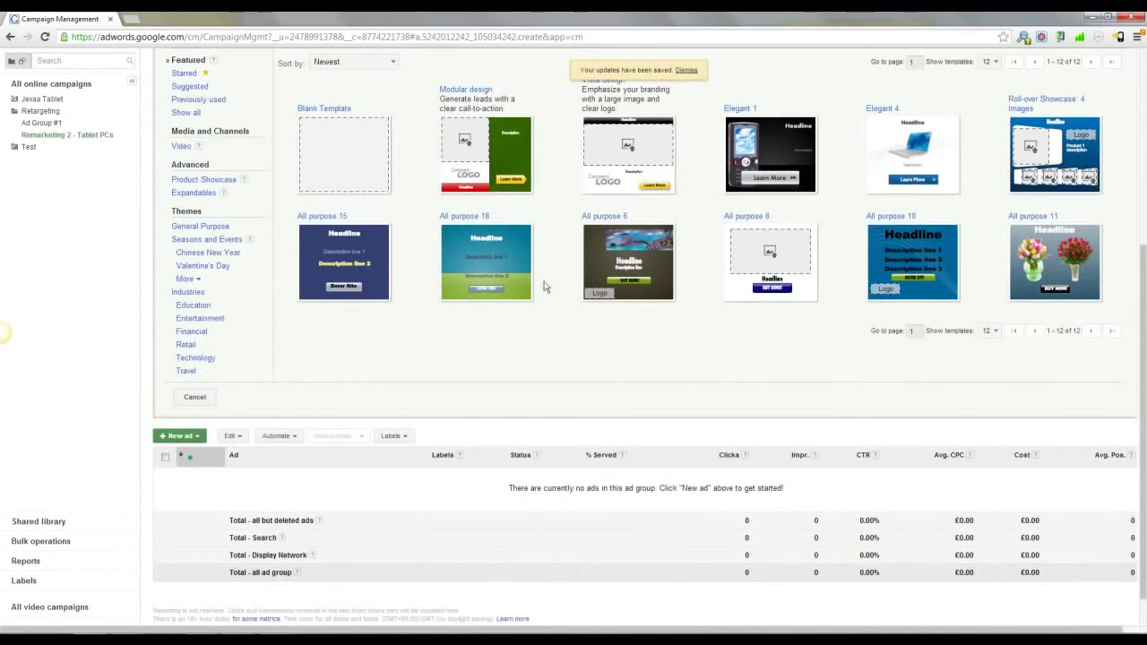
# - Open the Retargeting test ad group under the Test campaign from the sidebar
pyautogui.scroll(-3, 817, 408)
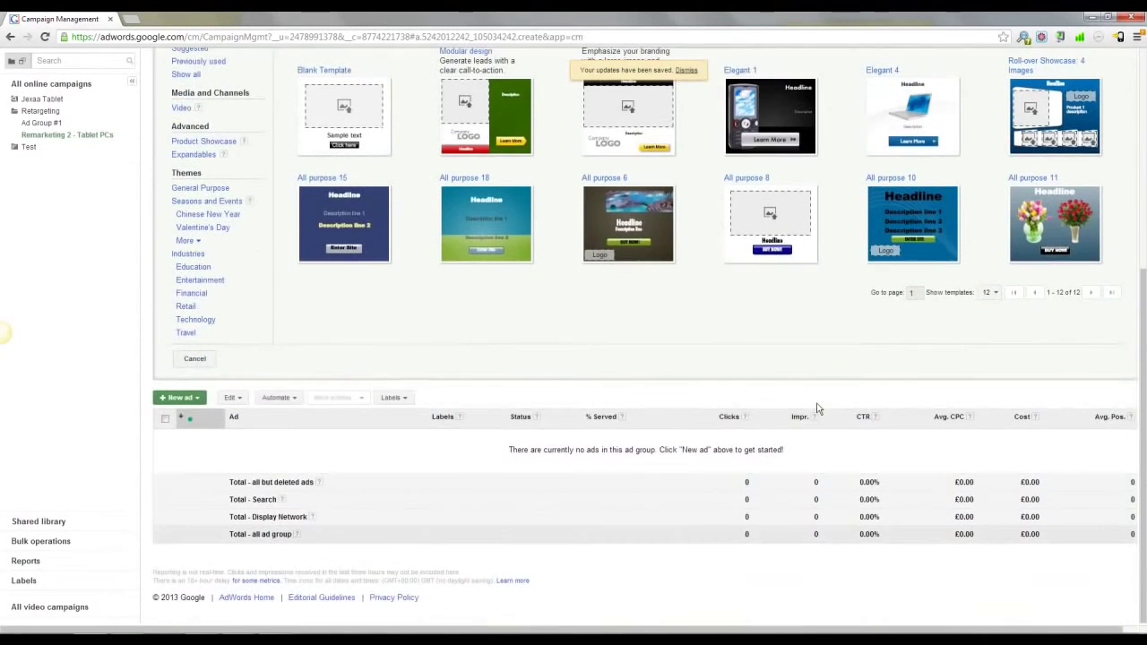
pyautogui.scroll(3, 757, 430)
pyautogui.scroll(3, 757, 430)
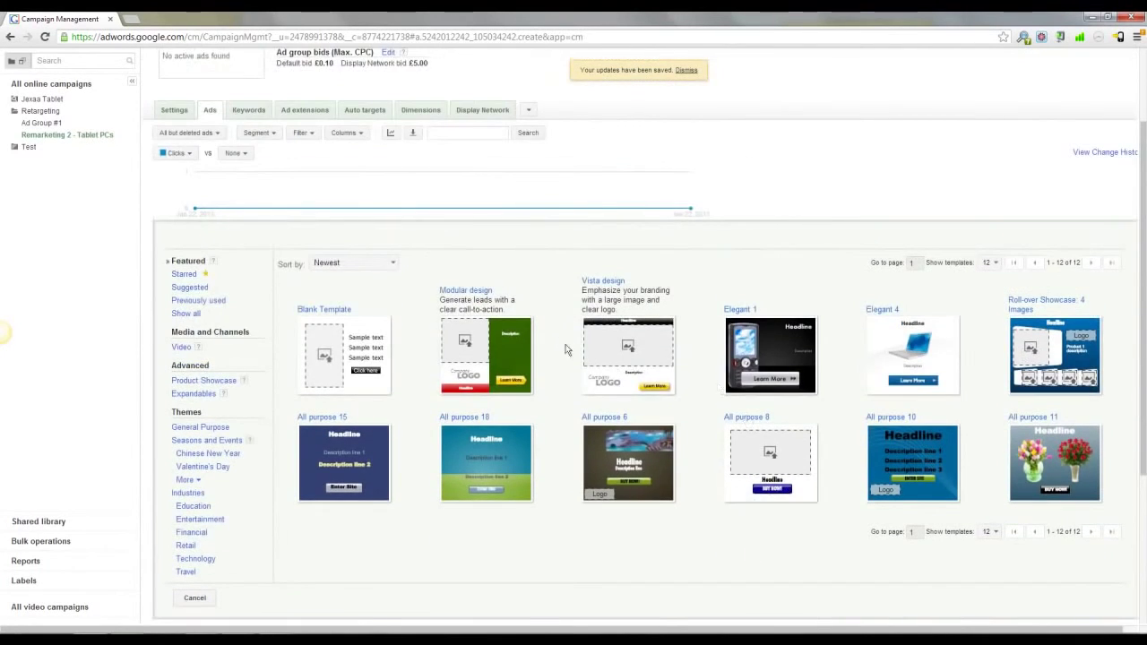
pyautogui.scroll(3, 565, 350)
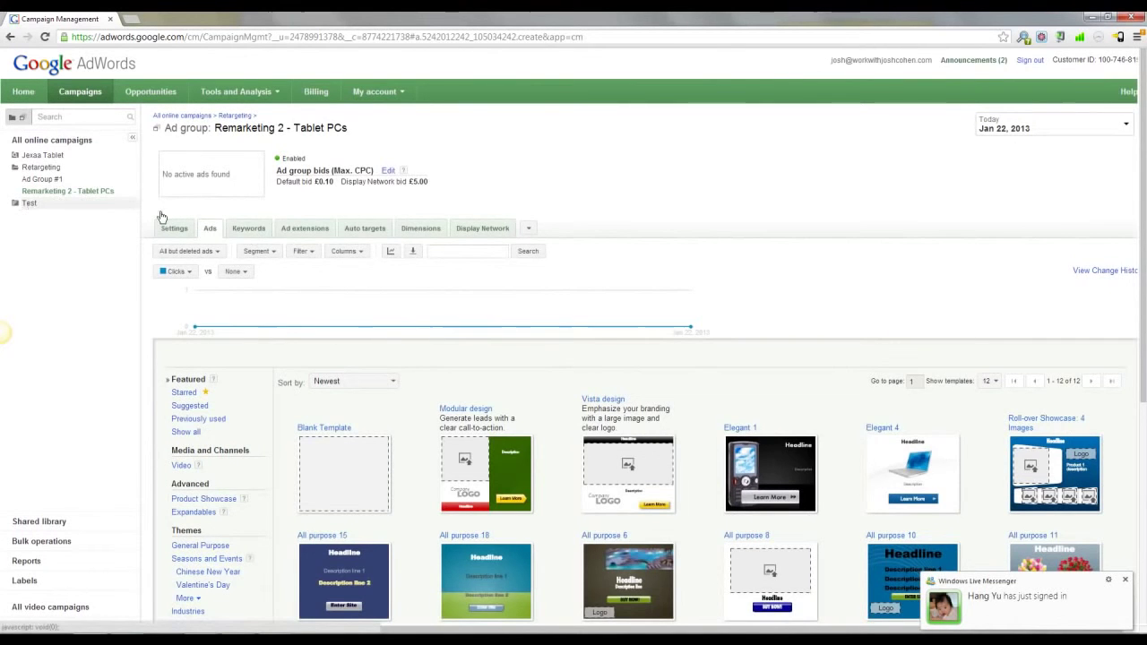
pyautogui.click(29, 202)
pyautogui.click(49, 215)
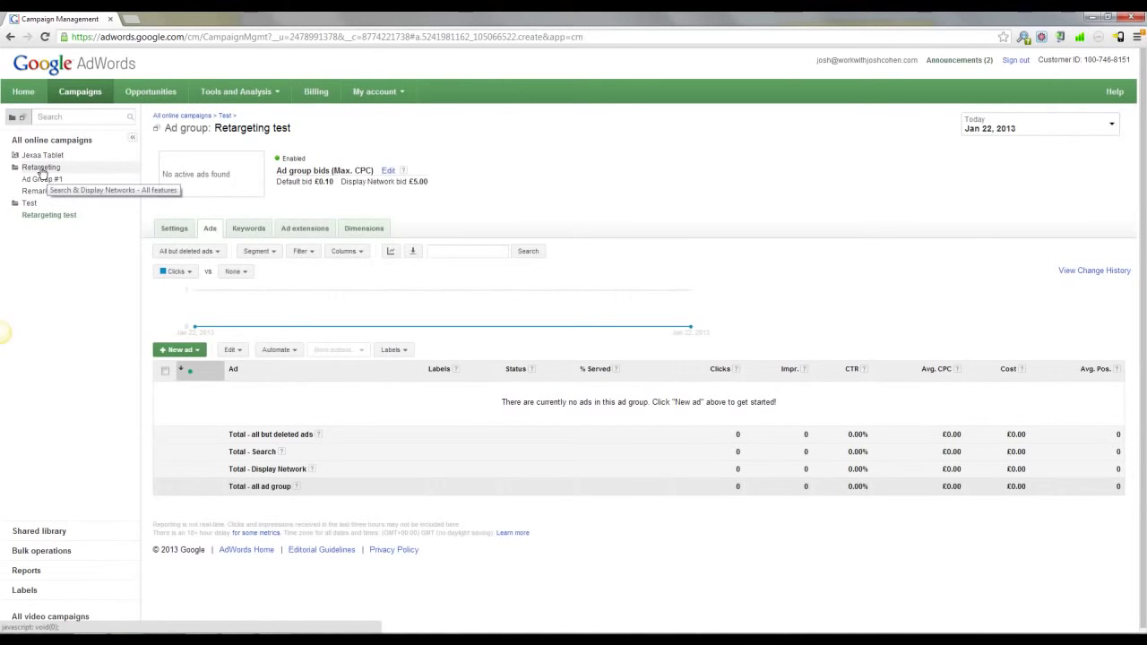
pyautogui.click(40, 168)
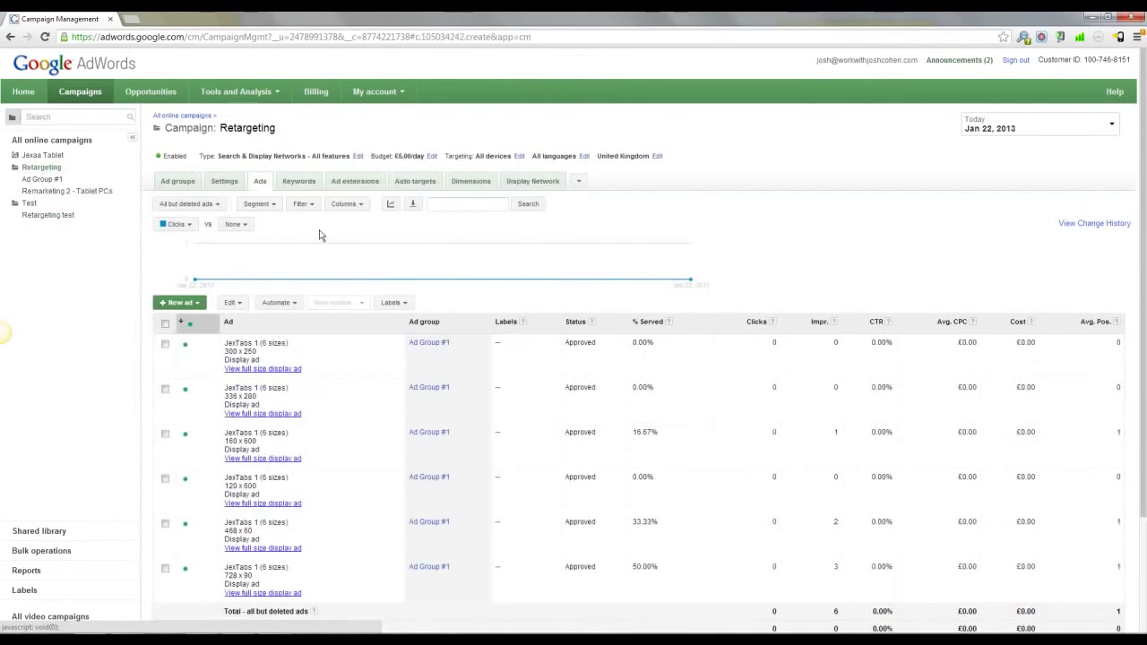
pyautogui.click(43, 180)
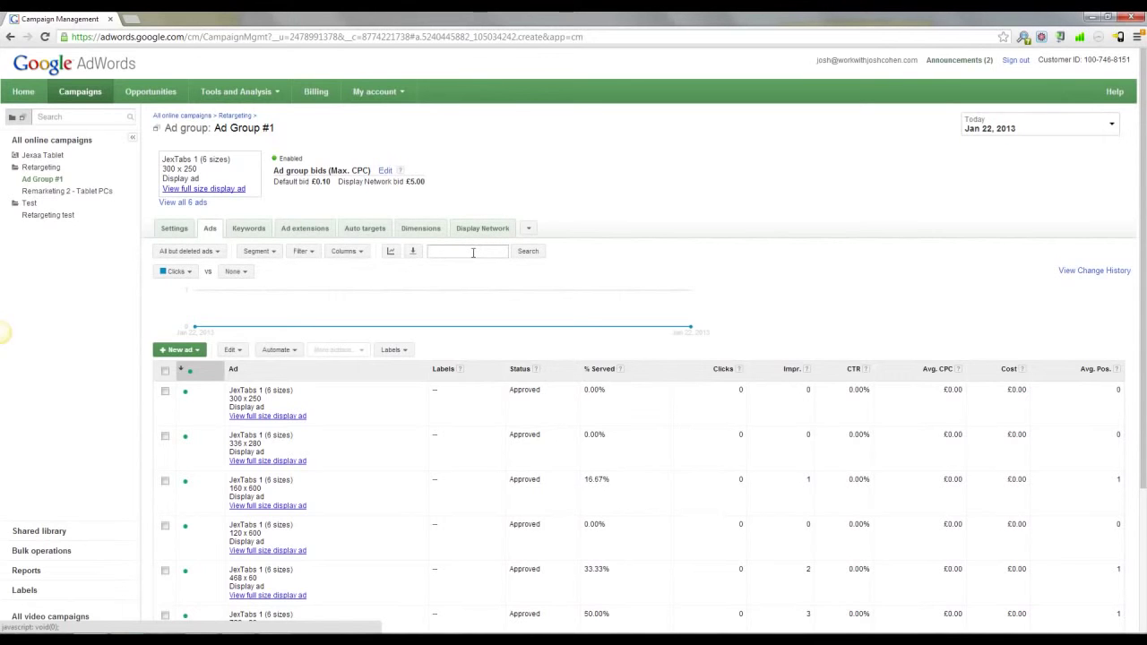
pyautogui.click(49, 218)
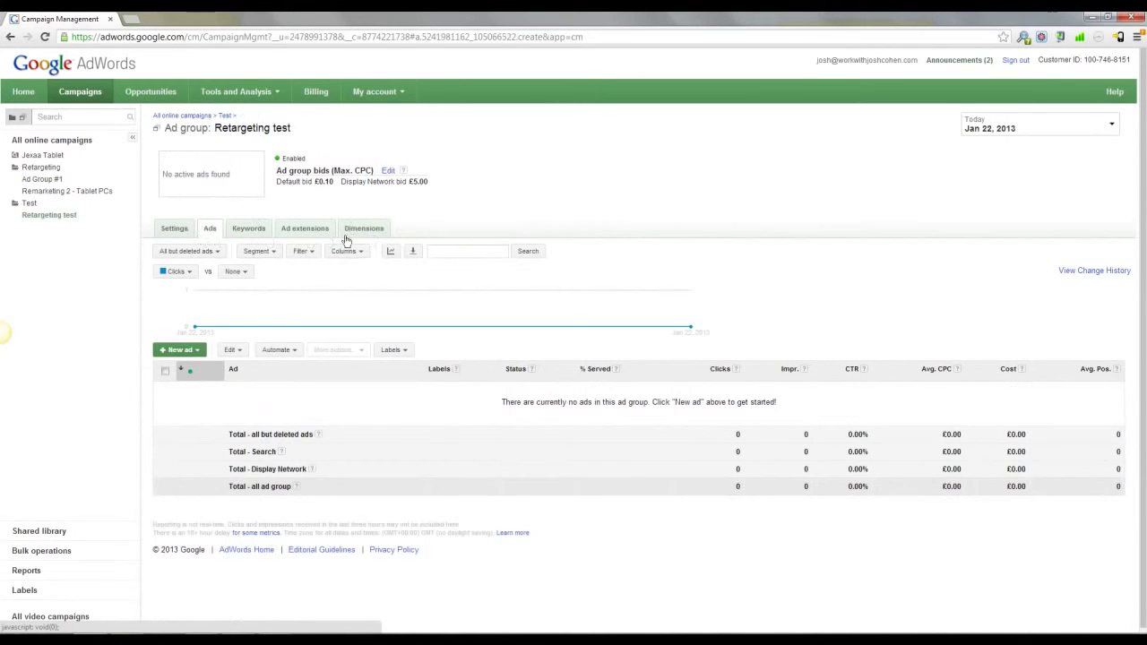
# - In the Test campaign's Settings, change the type to All features and save
pyautogui.click(30, 203)
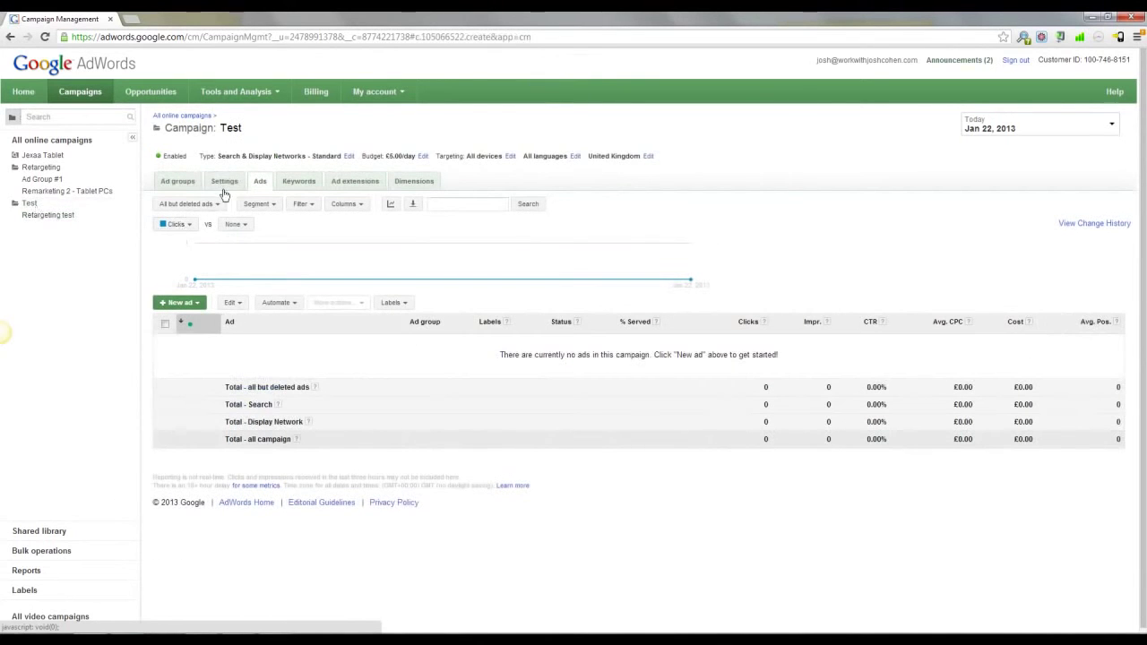
pyautogui.click(237, 189)
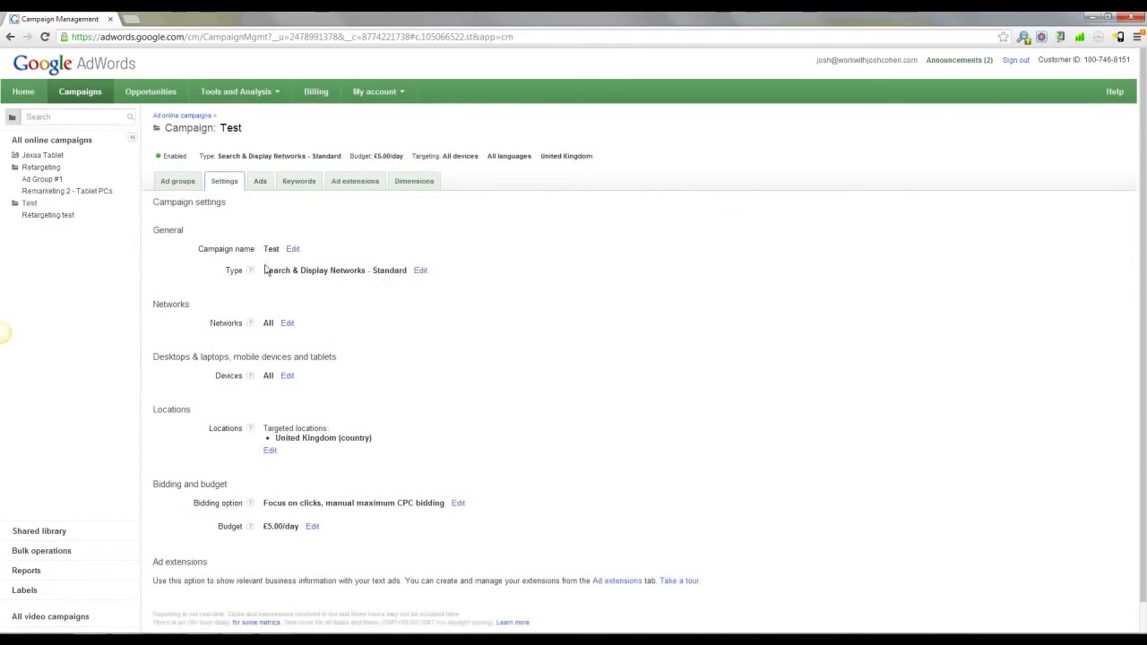
pyautogui.scroll(-1, 266, 271)
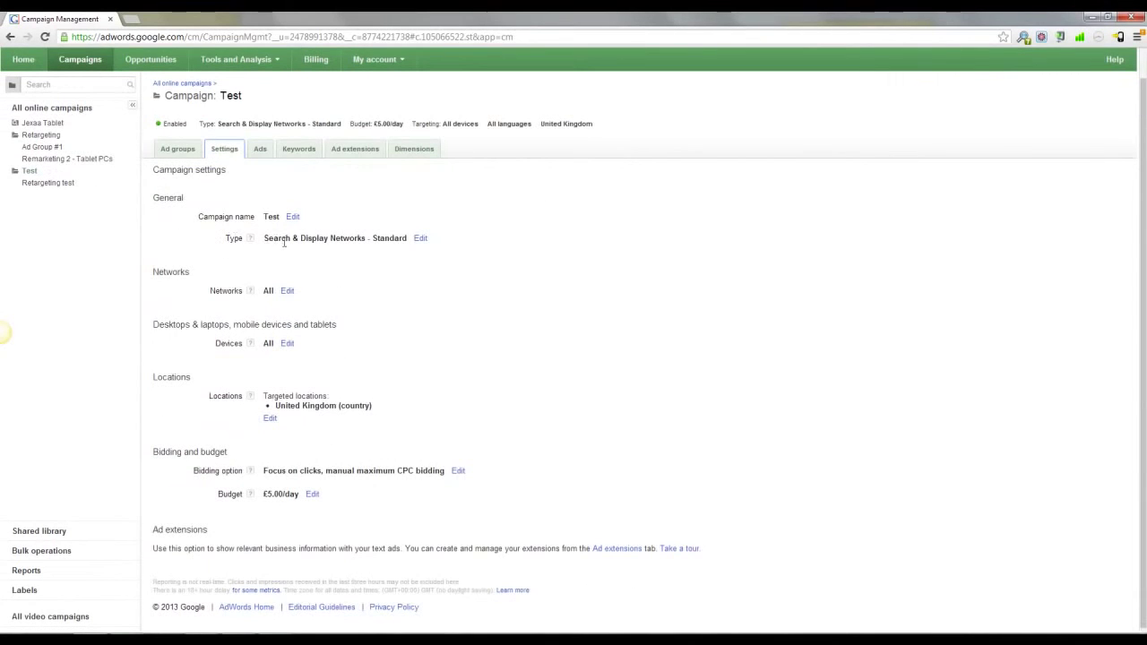
pyautogui.click(418, 238)
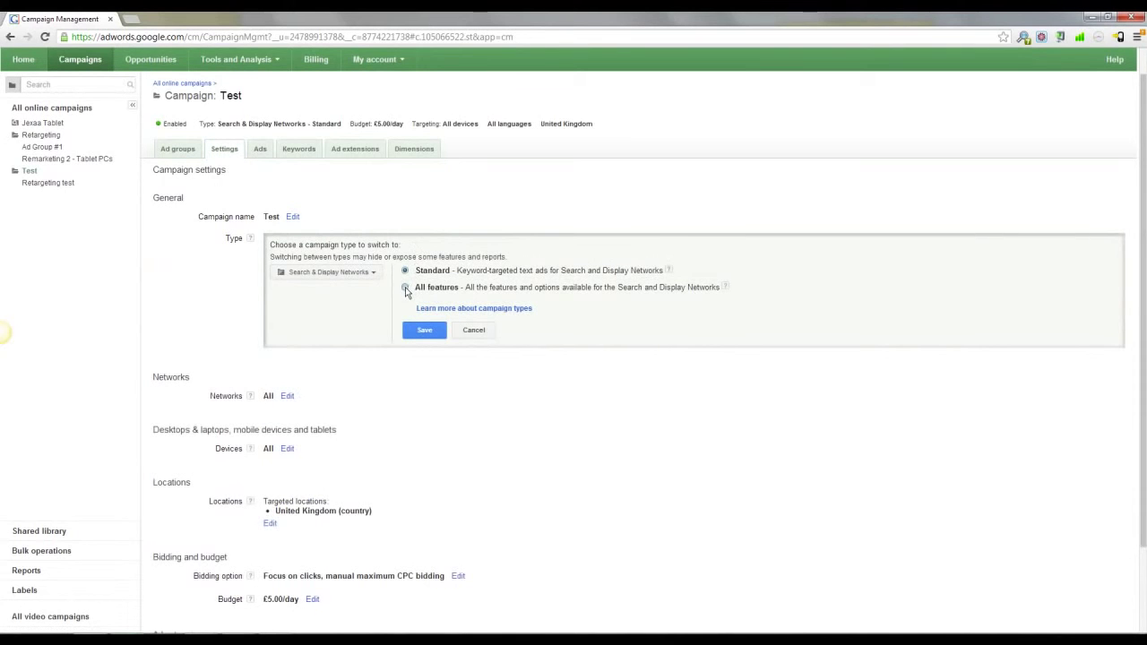
pyautogui.click(430, 332)
pyautogui.click(416, 332)
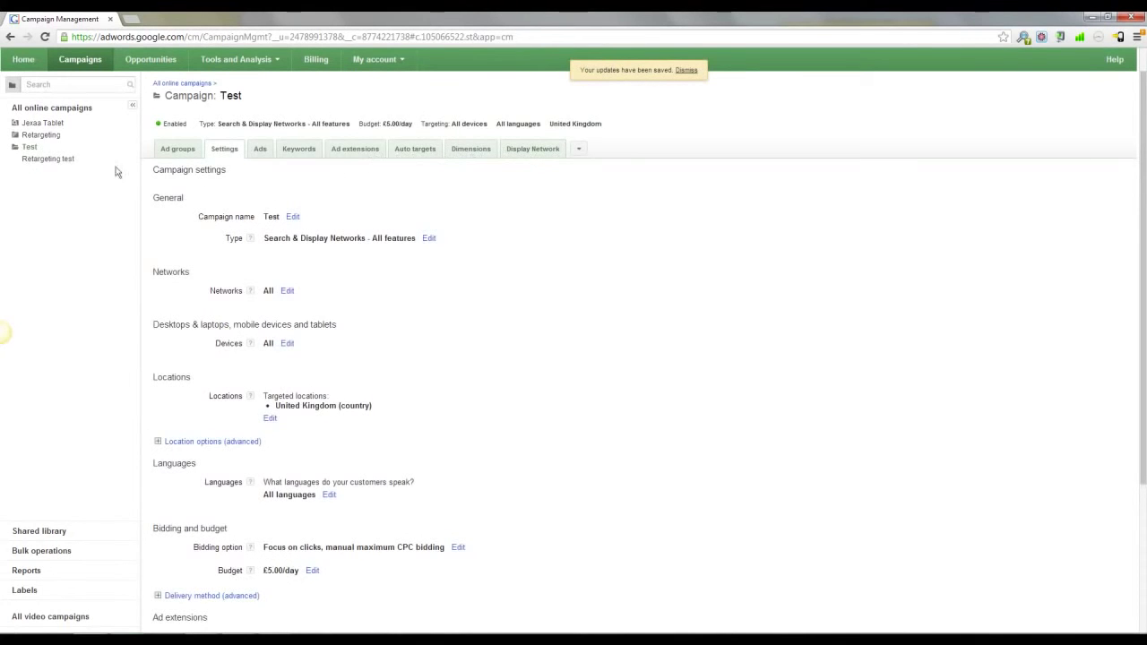
# - Open the Retargeting test ad group's interests and remarketing display targeting for editing
pyautogui.click(52, 159)
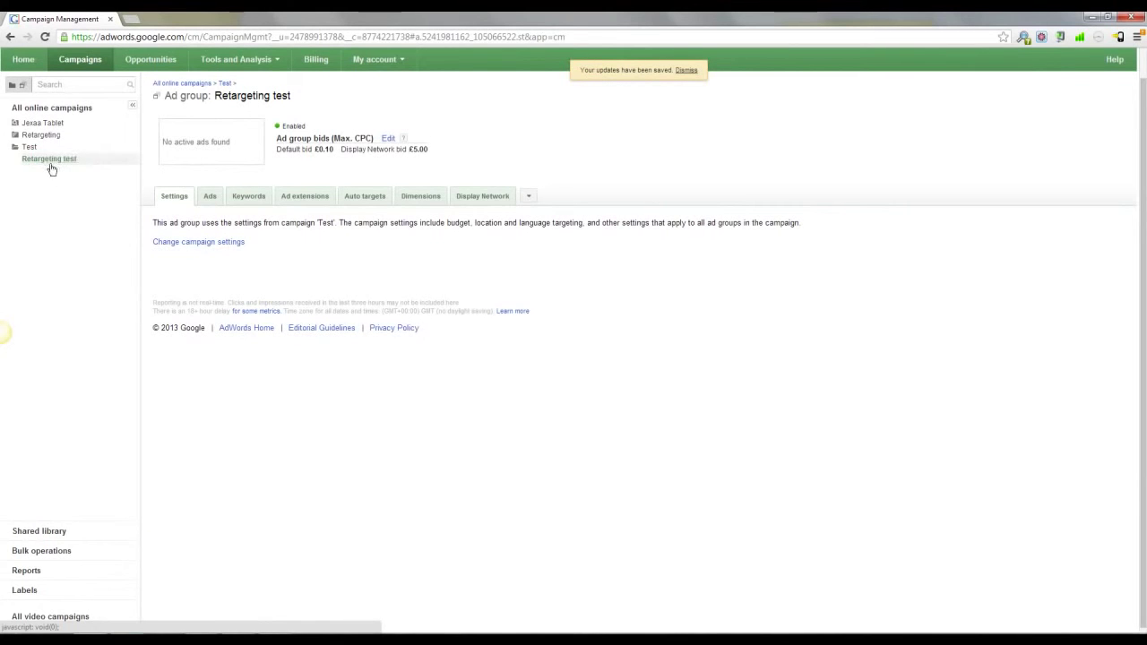
pyautogui.click(481, 198)
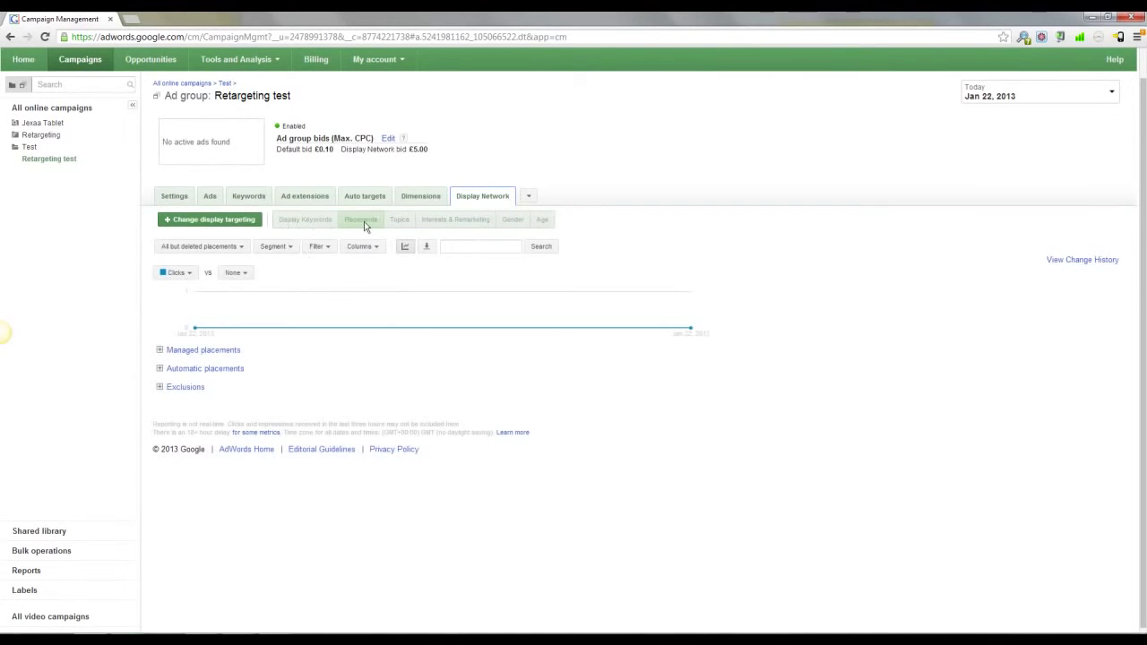
pyautogui.click(462, 225)
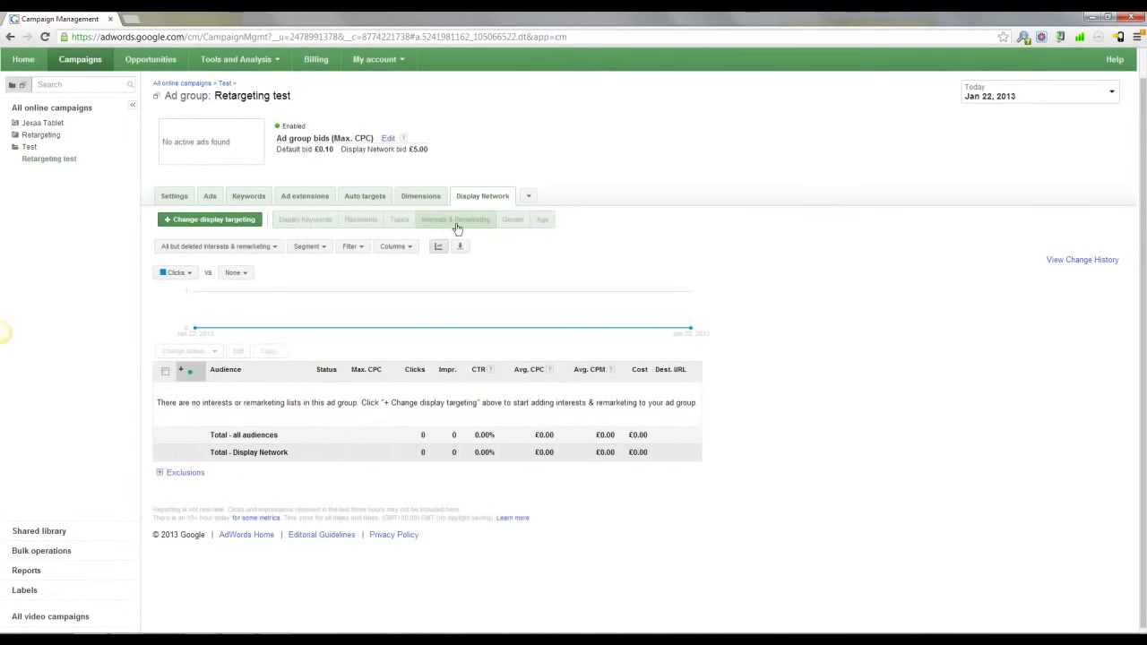
pyautogui.scroll(-1, 208, 285)
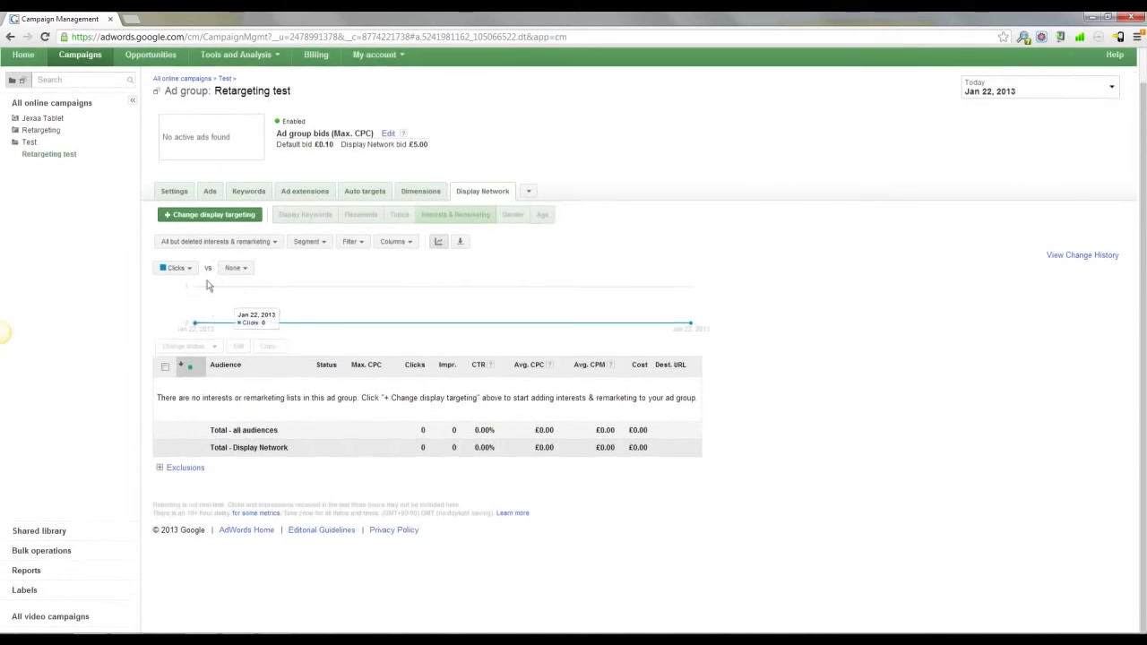
pyautogui.click(215, 214)
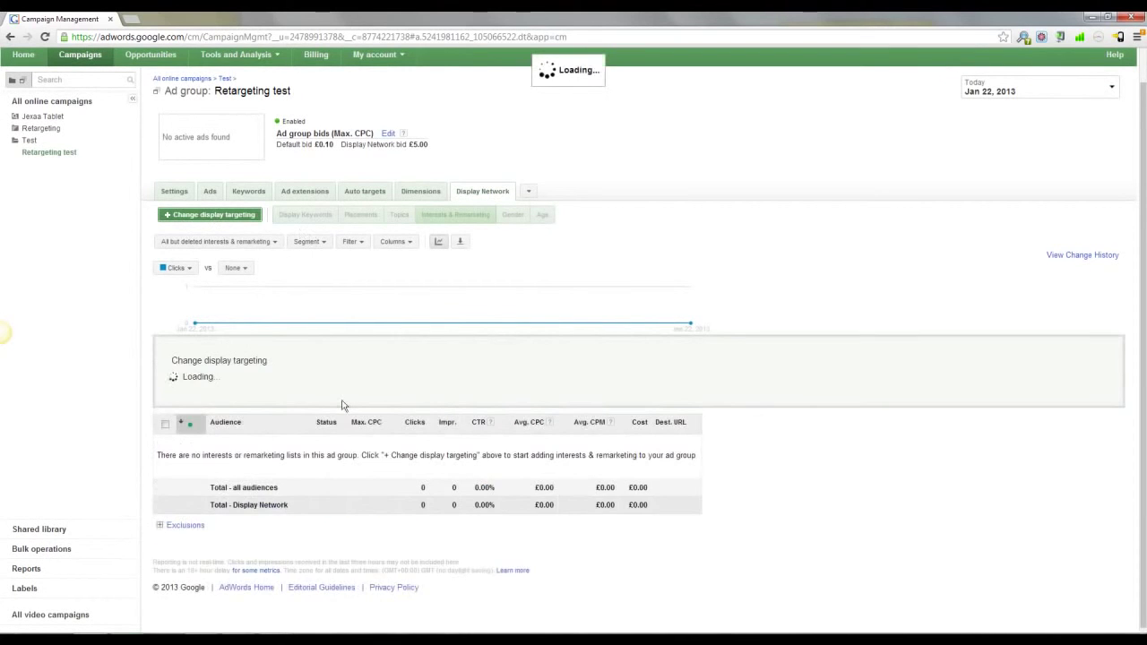
# - Add the Jexaa remarketing list to the selected audiences
pyautogui.scroll(-2, 436, 337)
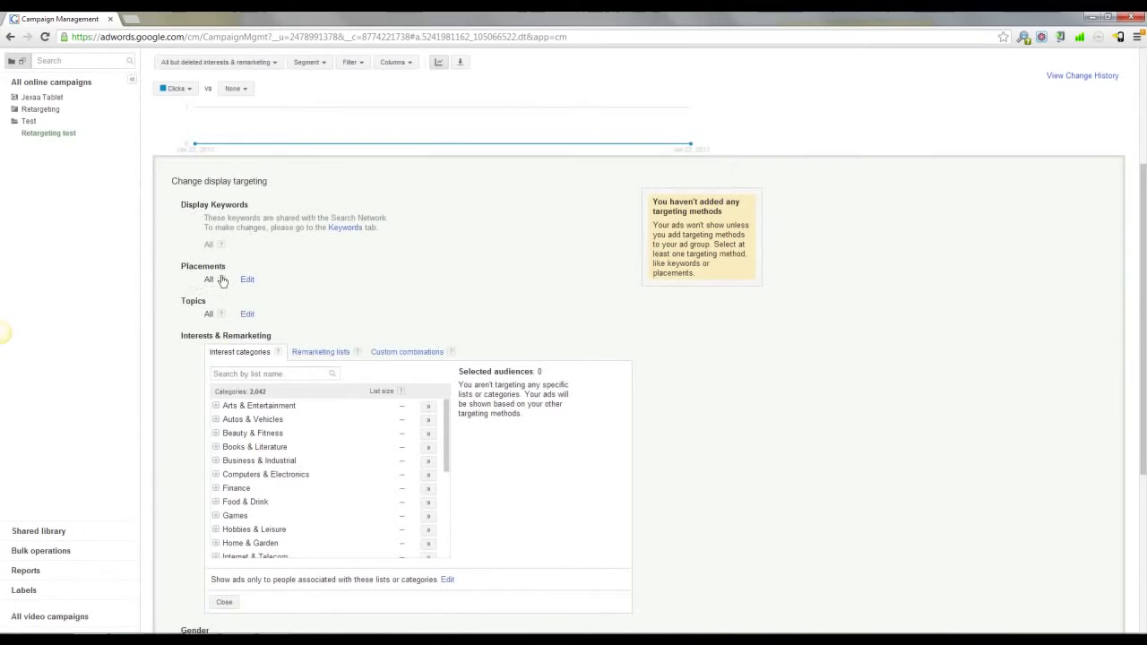
pyautogui.scroll(-1, 284, 283)
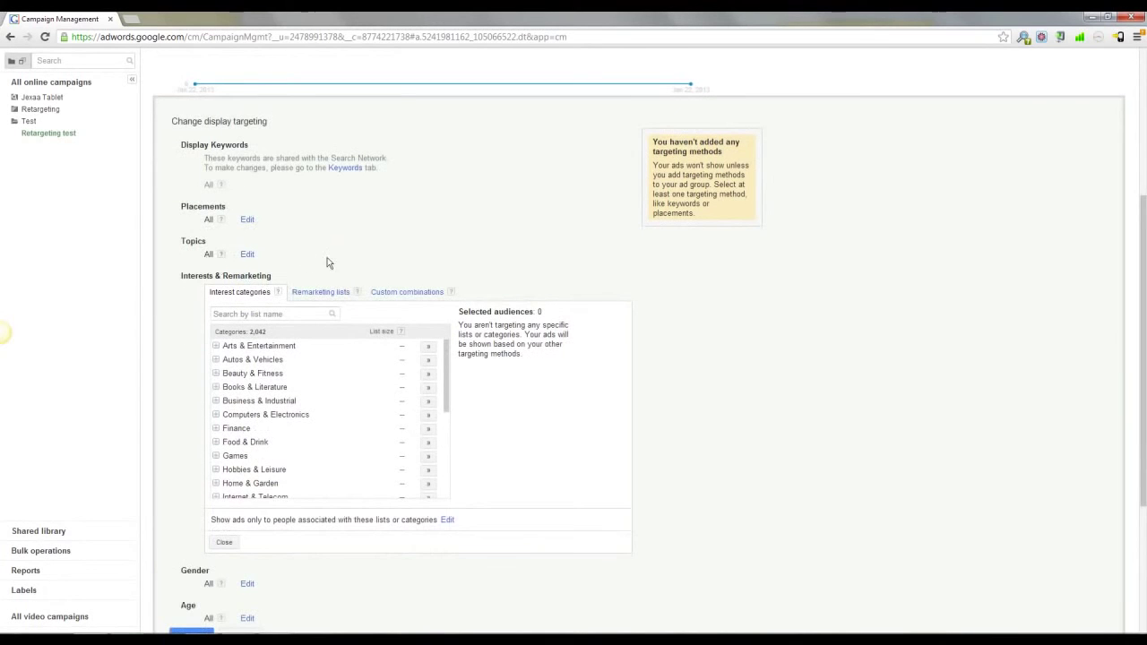
pyautogui.scroll(-1, 193, 338)
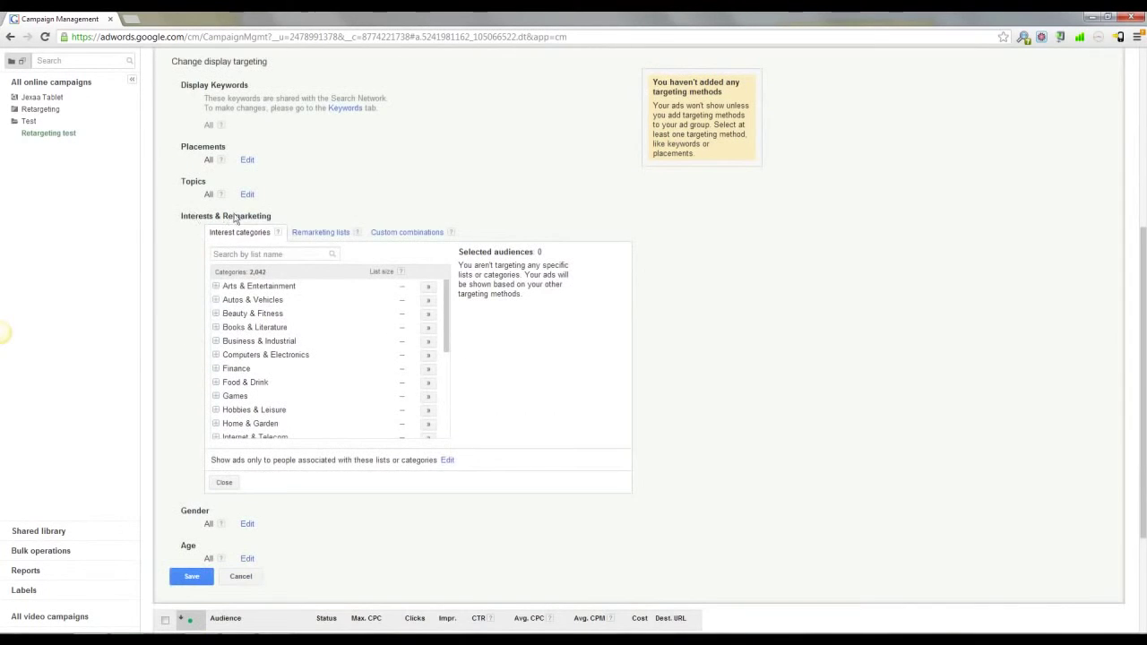
pyautogui.click(319, 233)
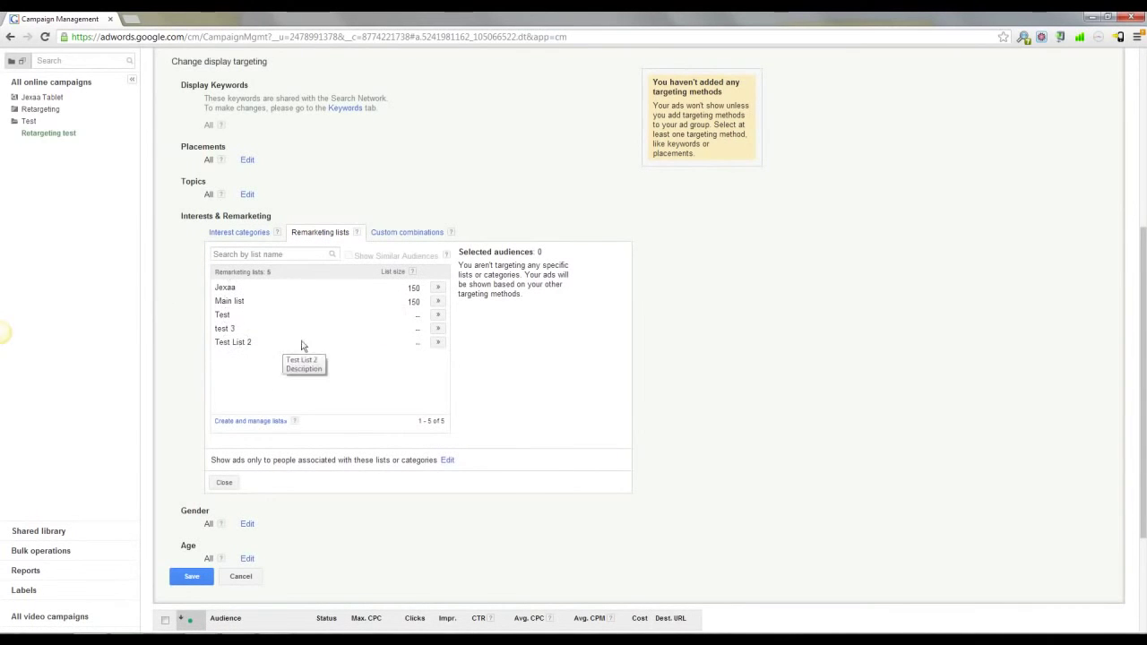
pyautogui.click(438, 289)
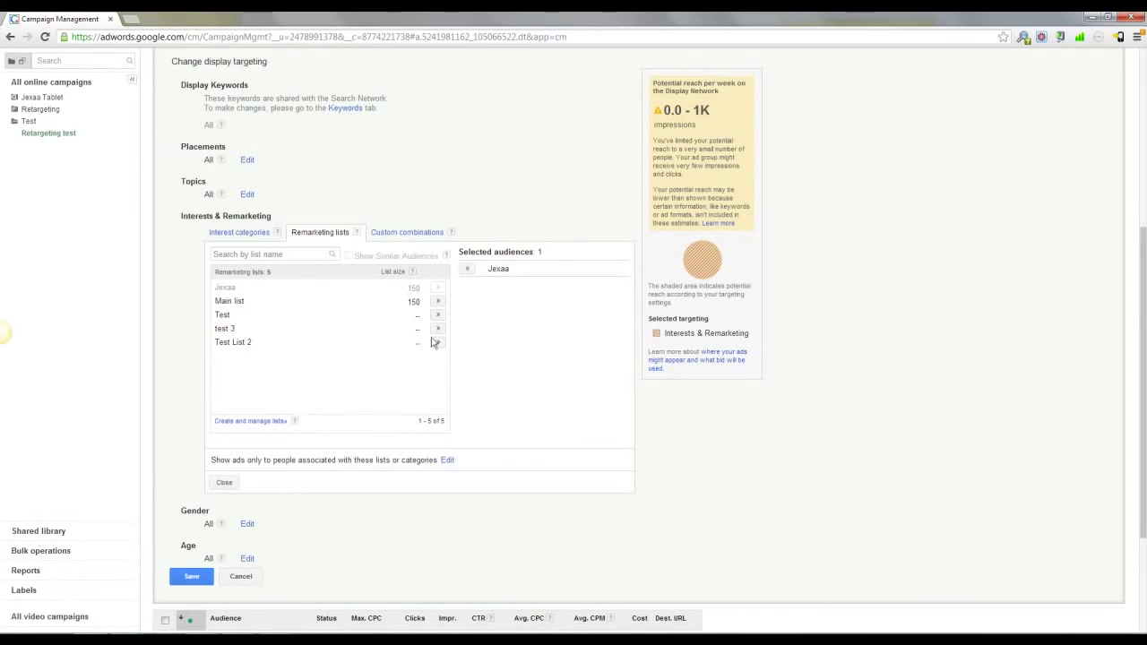
# - Open the Gender and Age targeting and switch Age to Specific ages with all ranges ticked
pyautogui.scroll(-1, 434, 343)
pyautogui.scroll(-2, 278, 371)
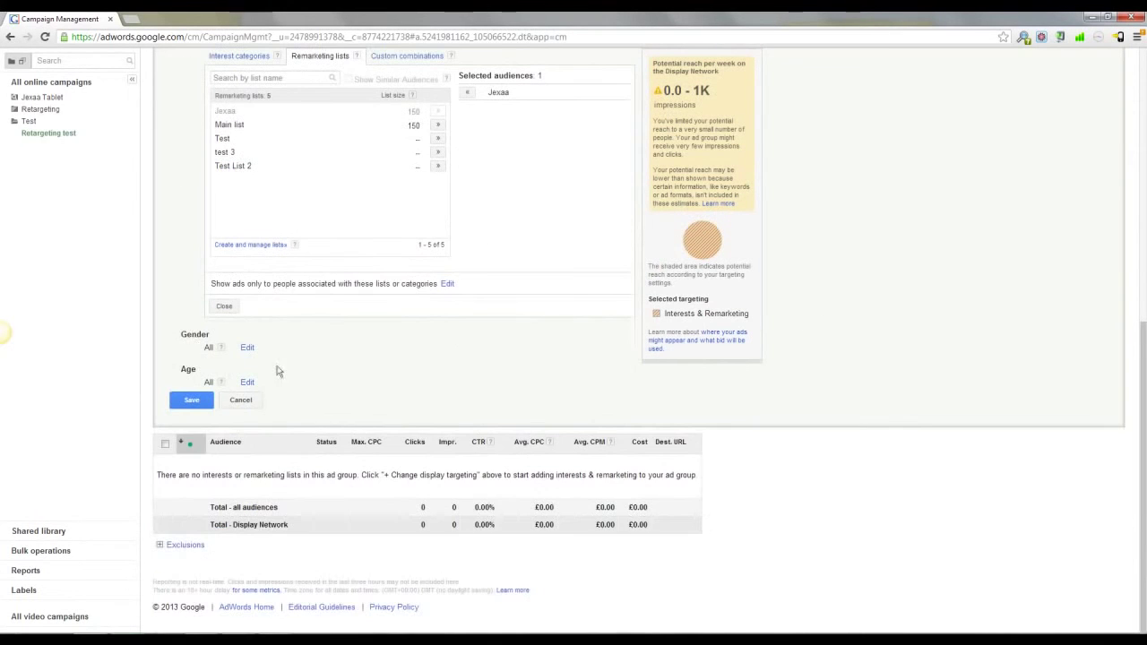
pyautogui.click(246, 348)
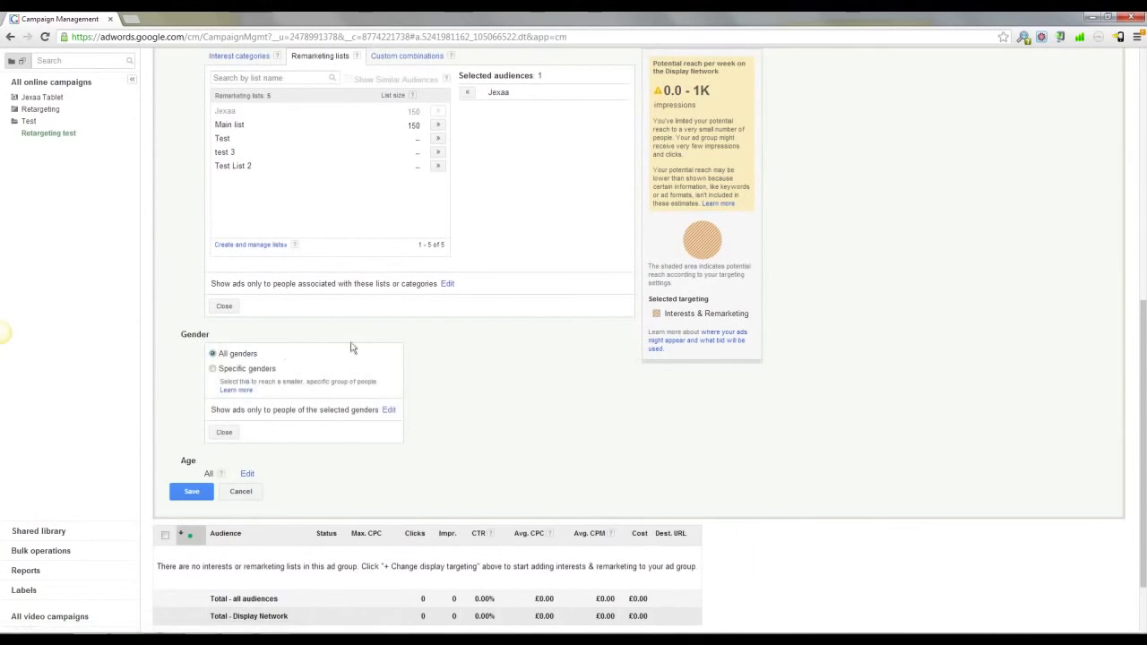
pyautogui.scroll(-1, 210, 393)
pyautogui.click(247, 414)
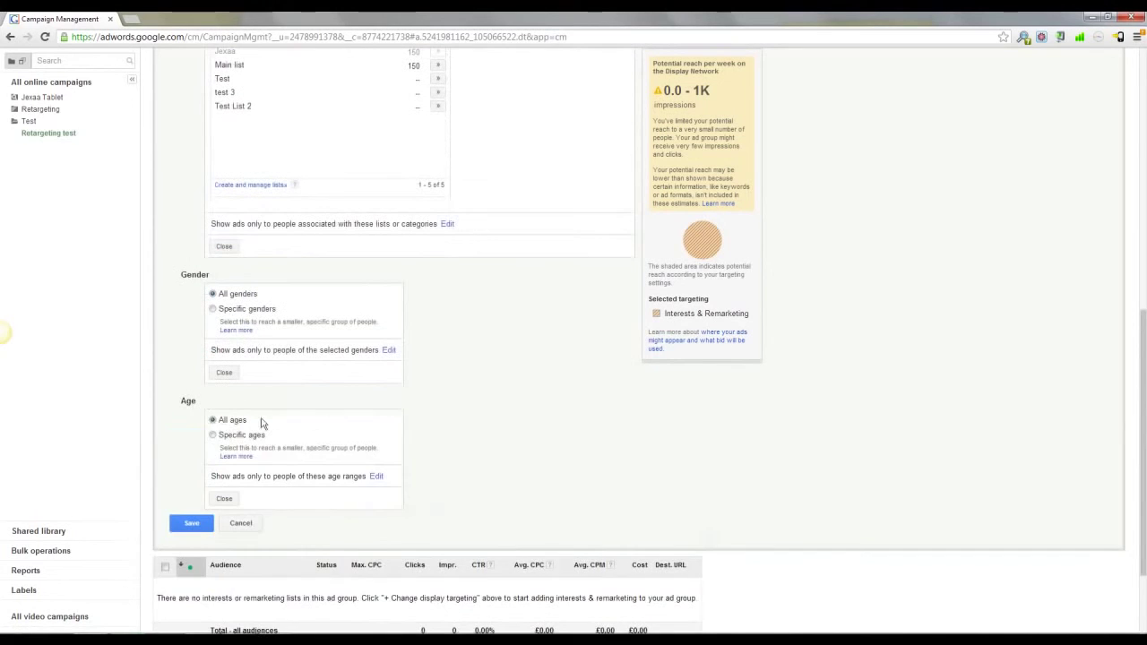
pyautogui.click(212, 435)
pyautogui.scroll(-4, 188, 411)
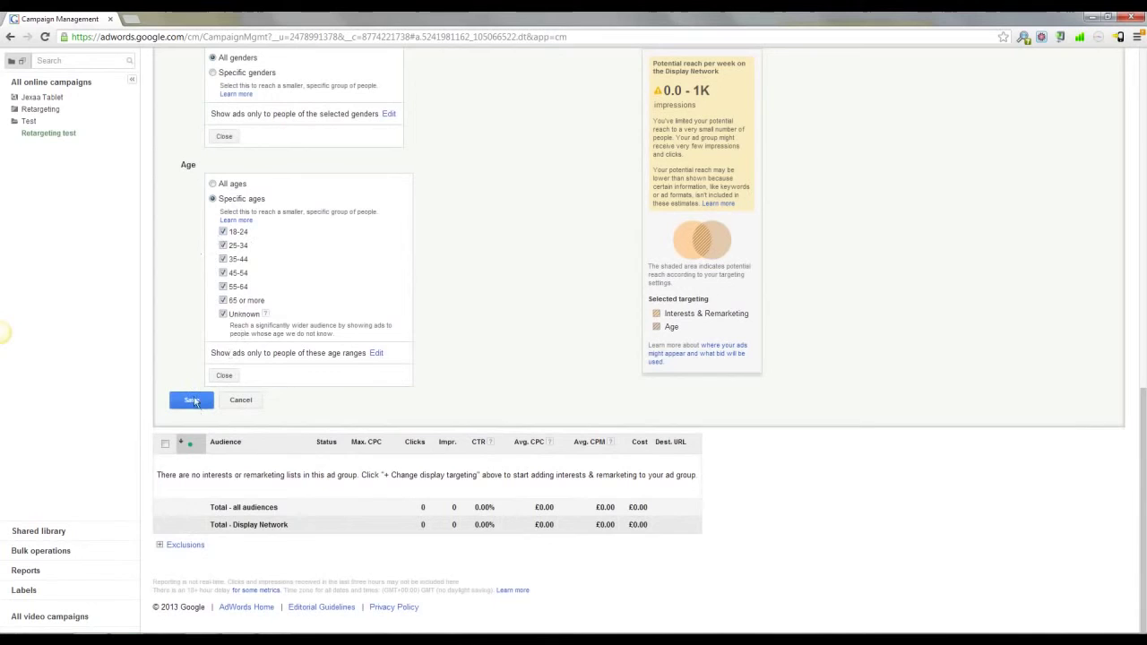
pyautogui.scroll(1, 191, 350)
pyautogui.scroll(5, 192, 296)
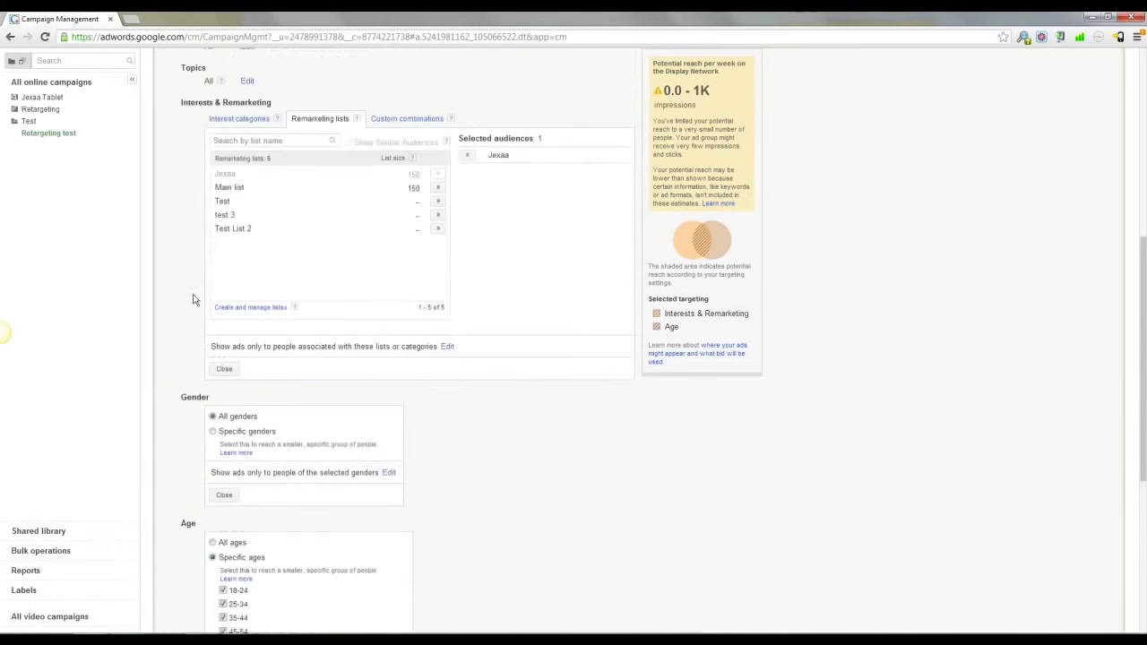
pyautogui.scroll(6, 194, 299)
pyautogui.scroll(1, 195, 300)
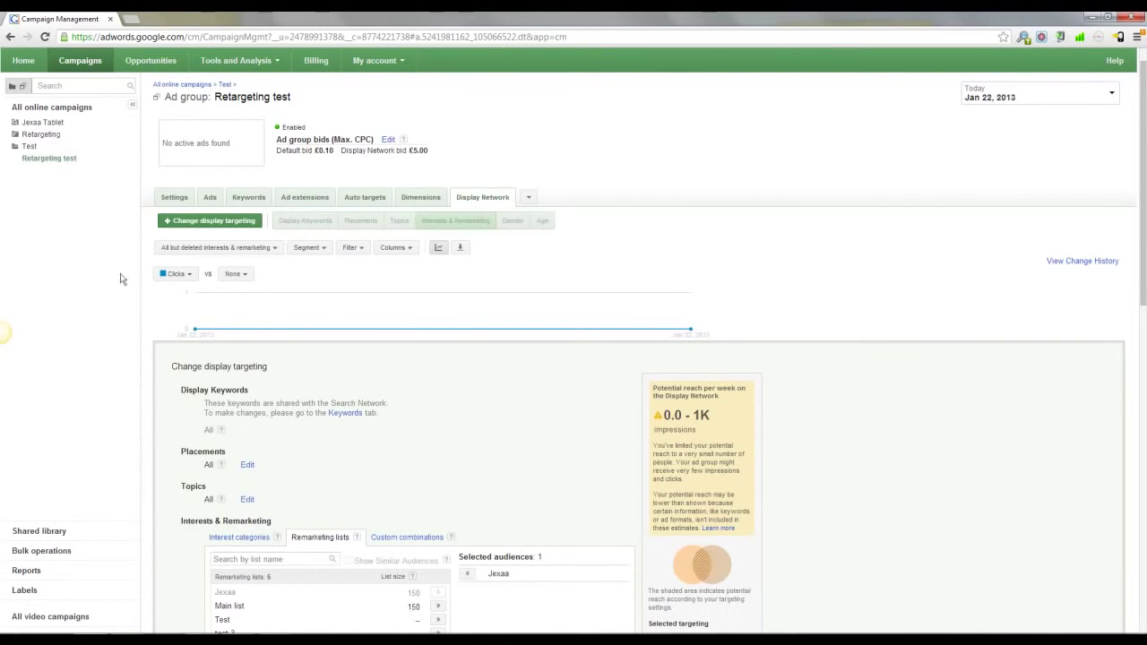
# - Visit Retargeting and Ad Group #1, then cancel display targeting to view the Jexaa audience
pyautogui.click(41, 134)
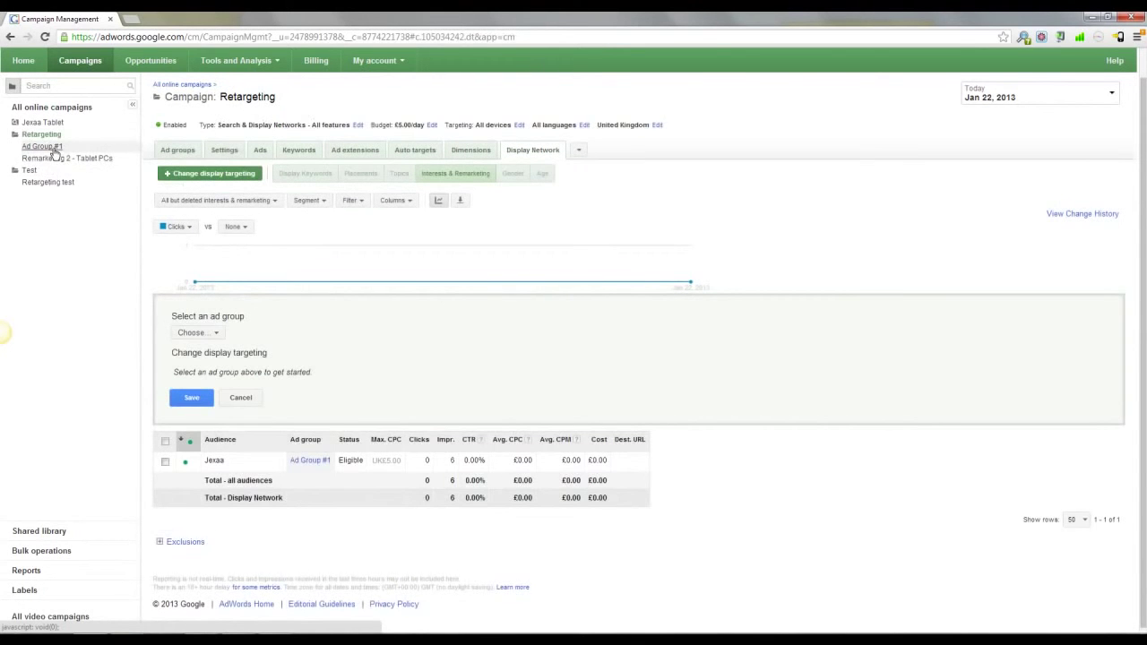
pyautogui.click(54, 147)
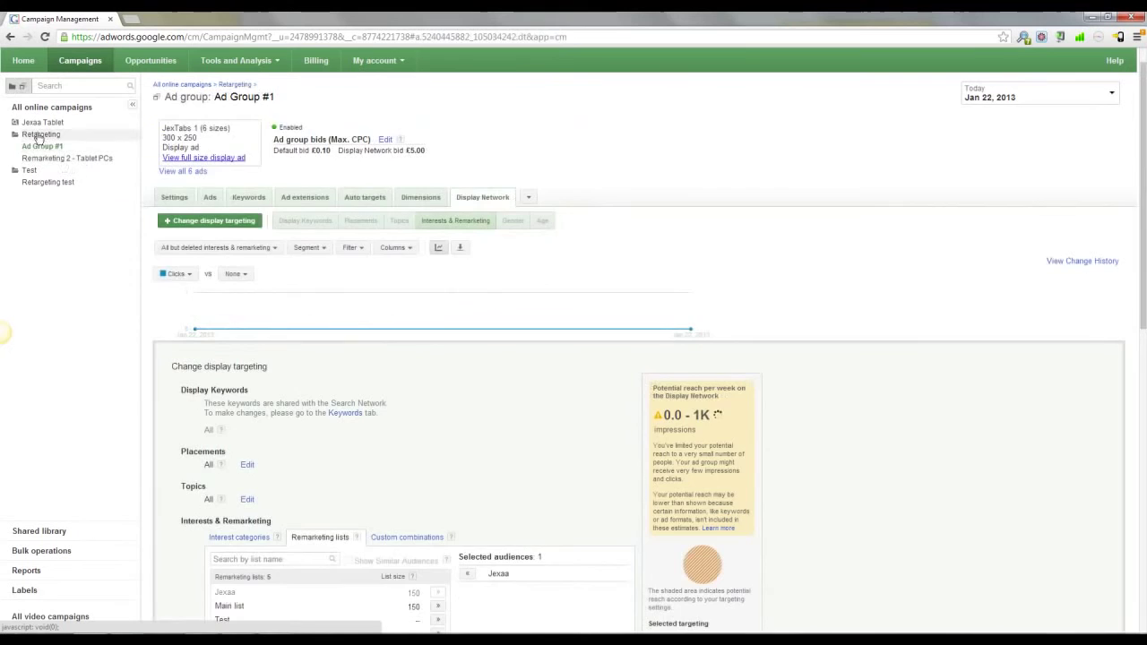
pyautogui.click(40, 134)
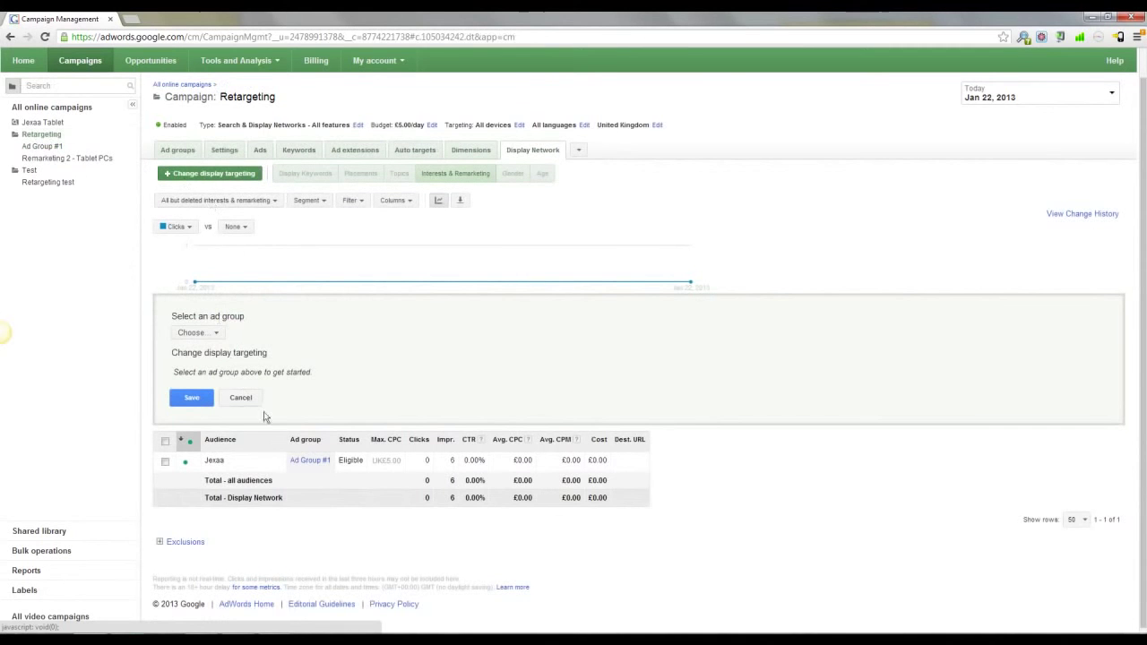
pyautogui.scroll(-1, 263, 412)
pyautogui.click(242, 394)
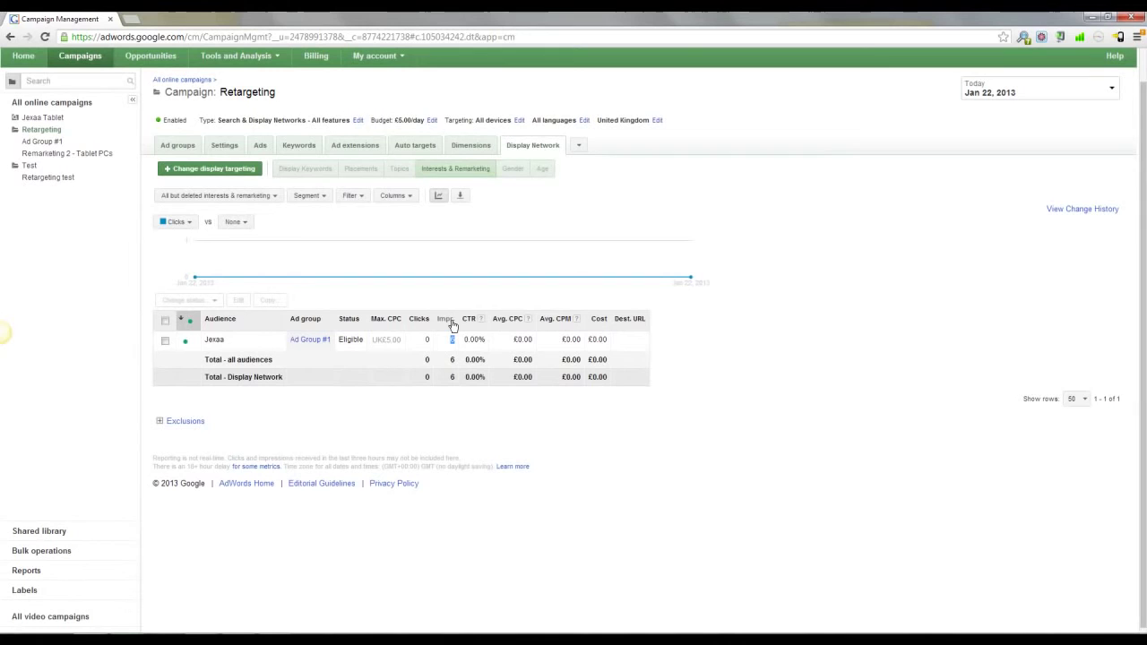
# - Start a new remarketing list from Shared library > Audiences via + New audience
pyautogui.moveTo(358, 459)
pyautogui.click(46, 531)
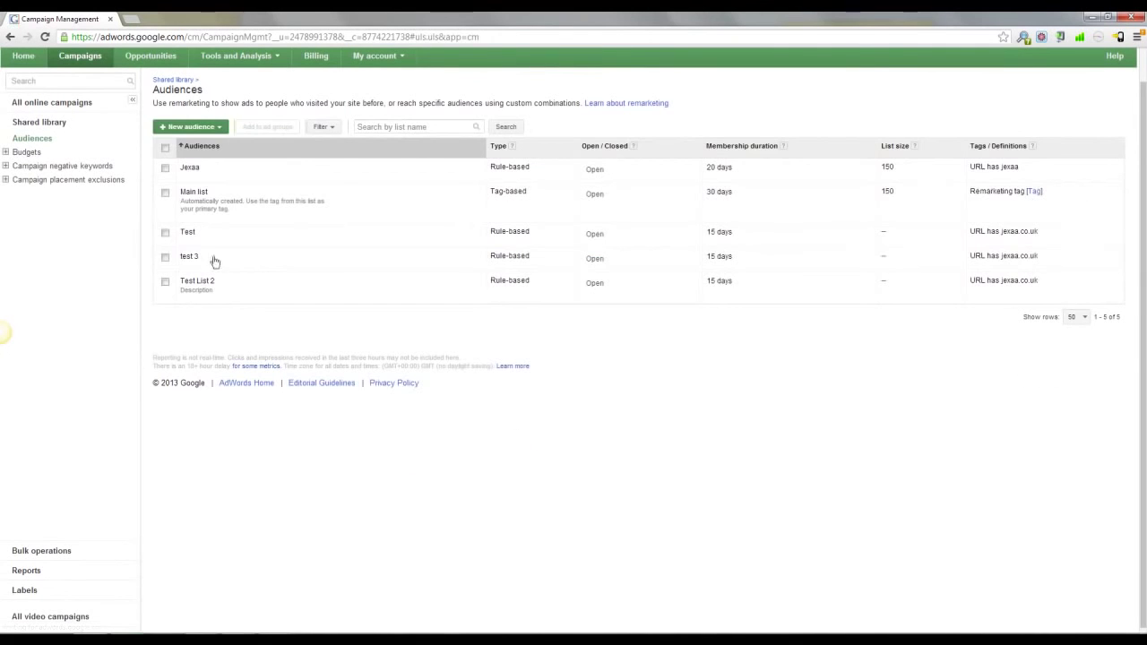
pyautogui.click(188, 126)
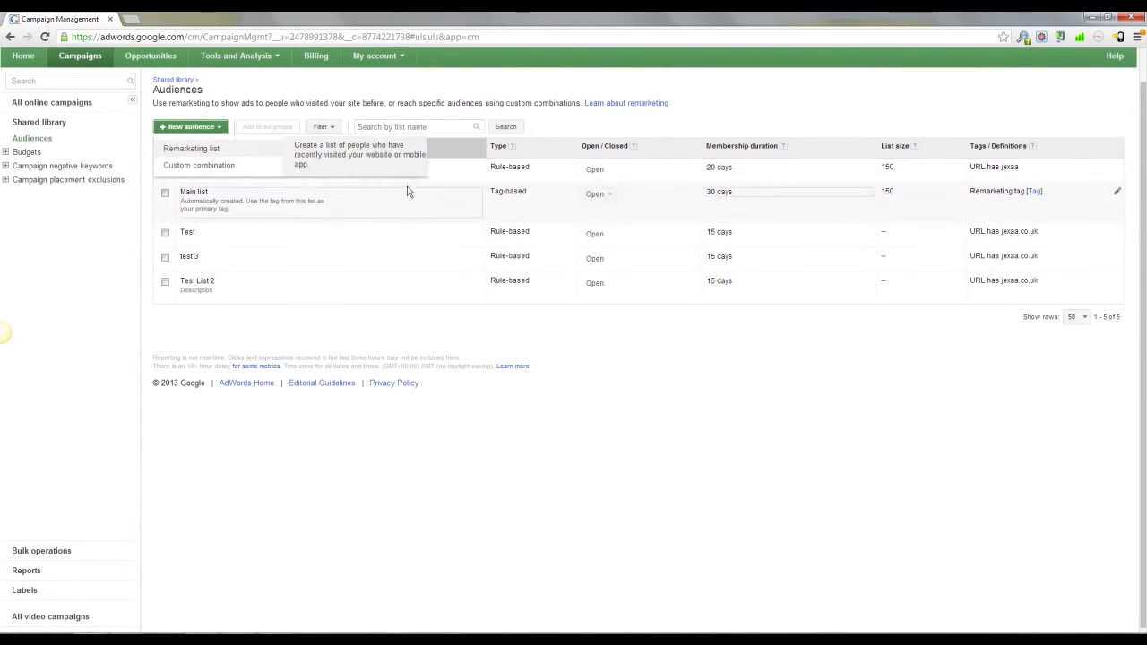
pyautogui.click(191, 149)
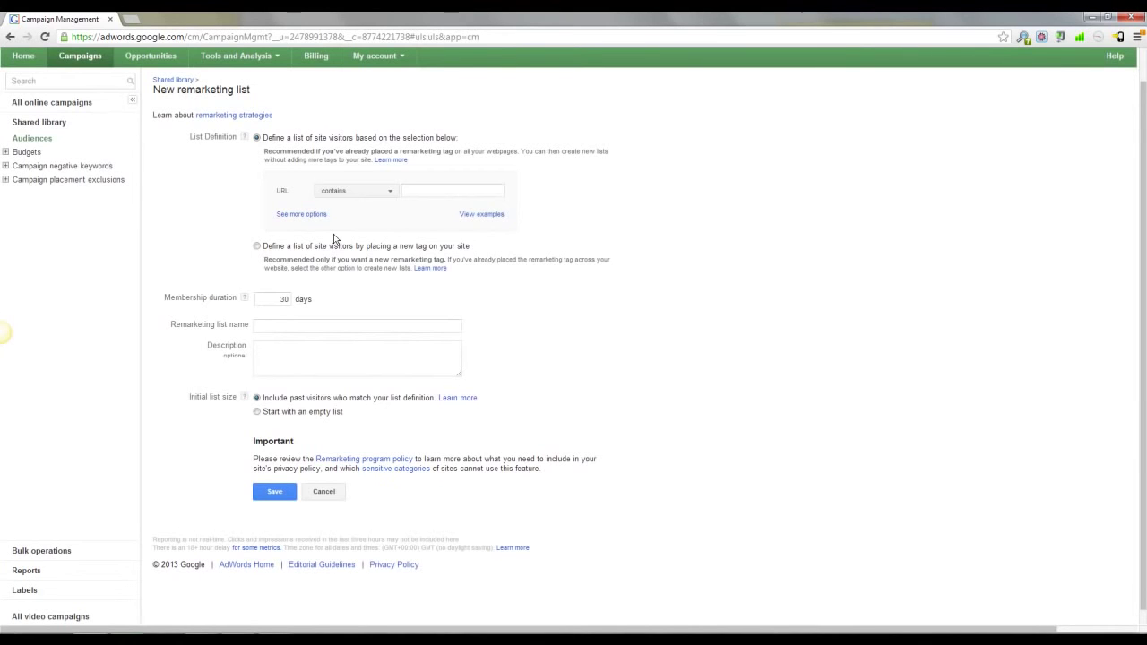
pyautogui.scroll(1, 334, 234)
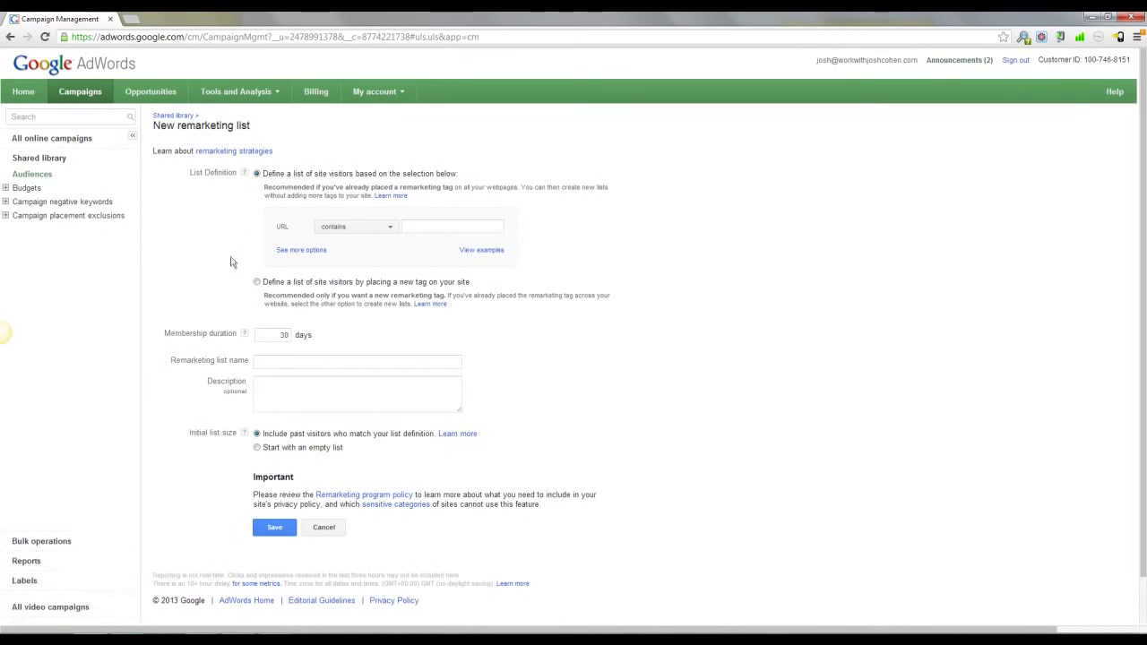
# - Return to the Retargeting campaign from the sidebar tree
pyautogui.click(35, 139)
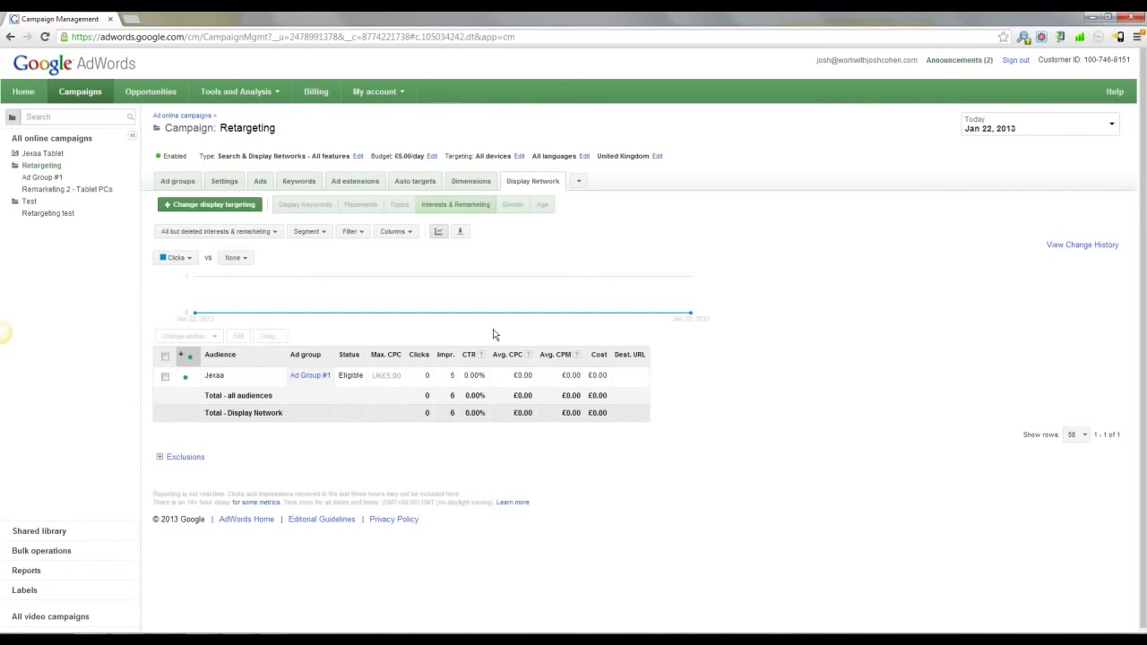
# - Open the campaign Settings, expand Ad delivery and edit Frequency capping
pyautogui.click(224, 181)
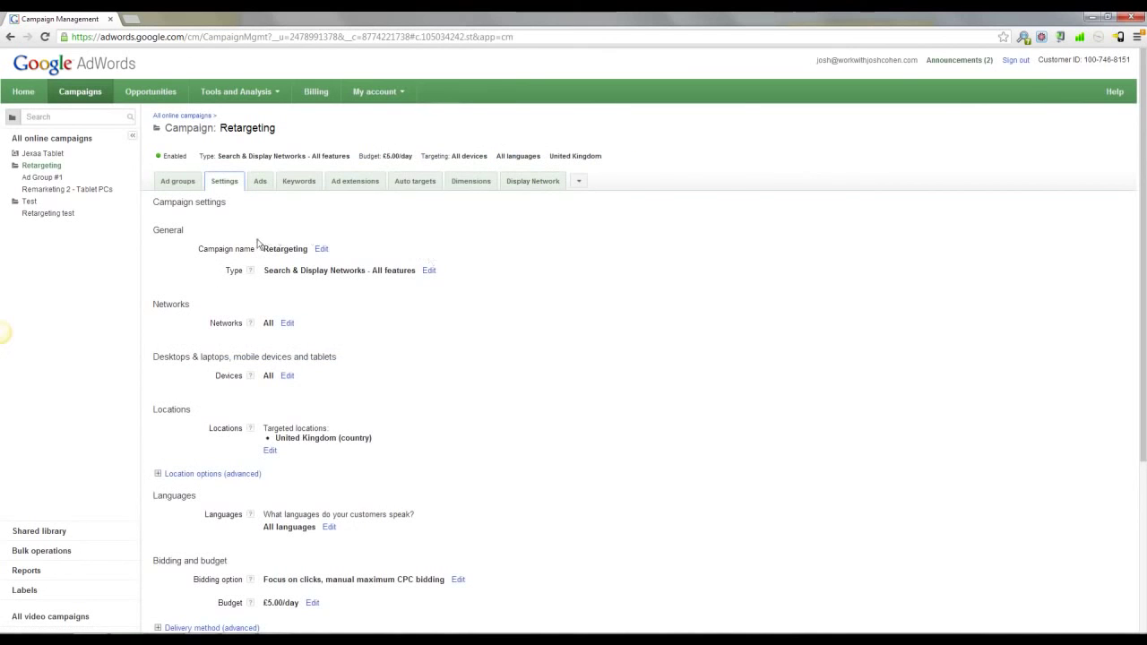
pyautogui.scroll(-2, 415, 266)
pyautogui.scroll(-2, 376, 256)
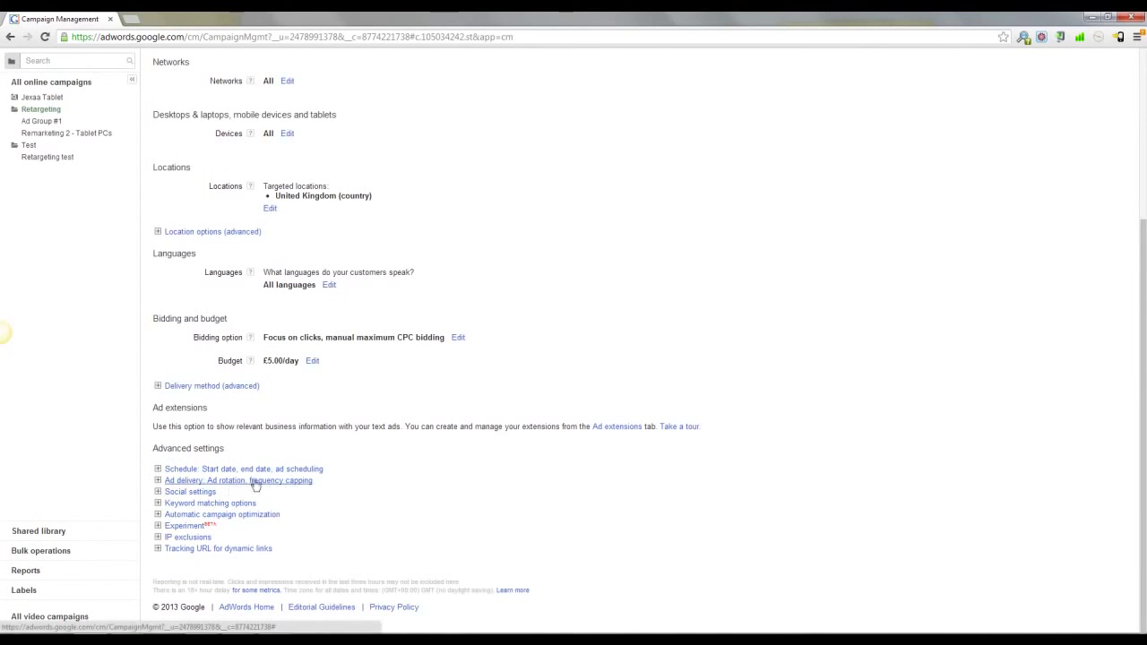
pyautogui.click(168, 481)
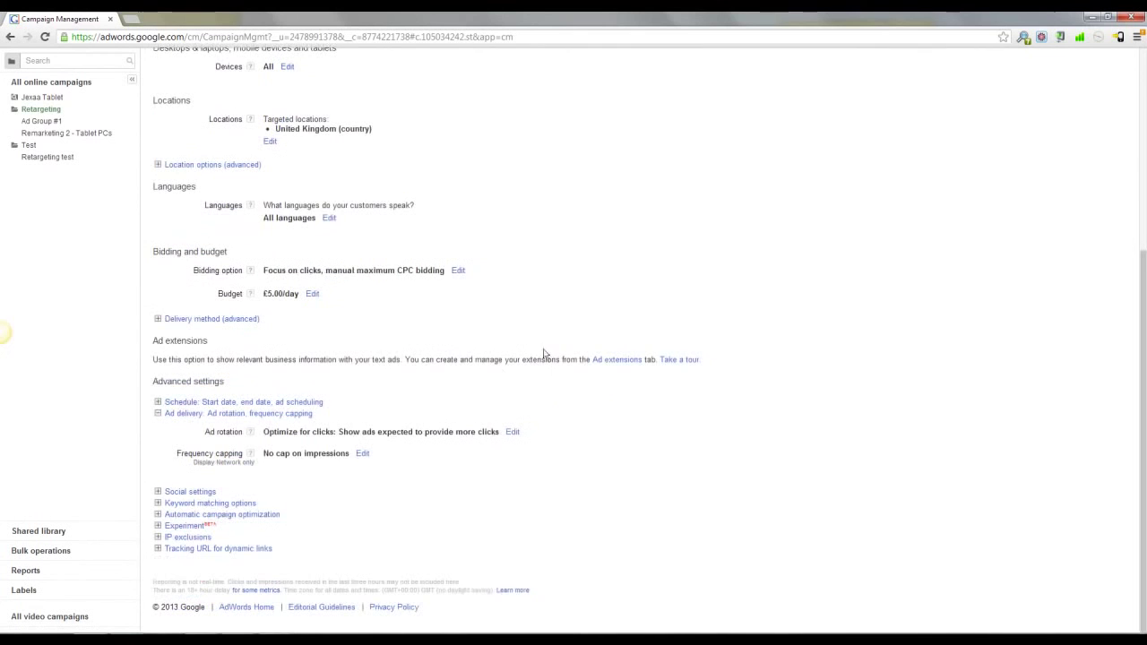
pyautogui.scroll(-2, 544, 356)
pyautogui.click(362, 454)
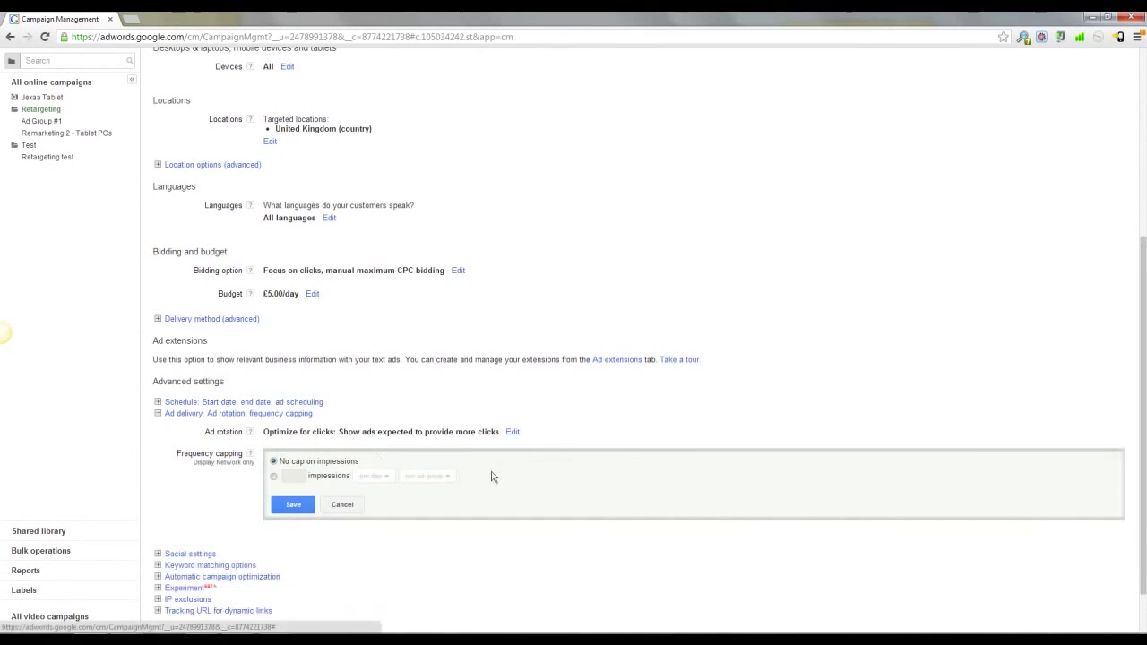
# - Set the frequency cap to 2 impressions per day per ad
pyautogui.scroll(-2, 554, 412)
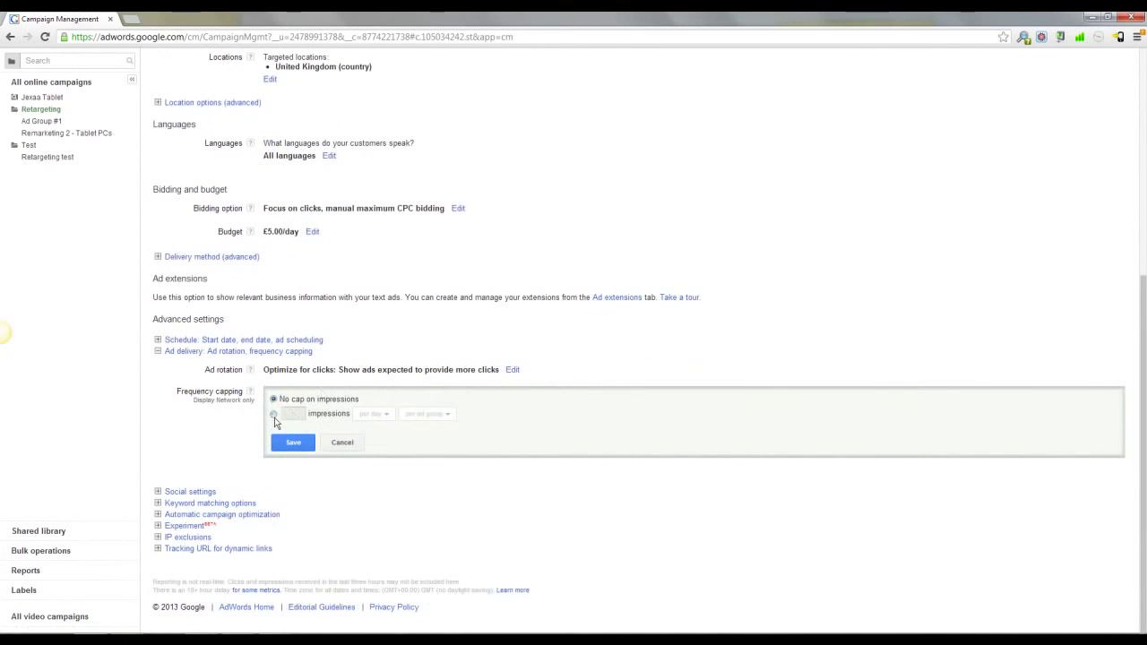
pyautogui.click(274, 414)
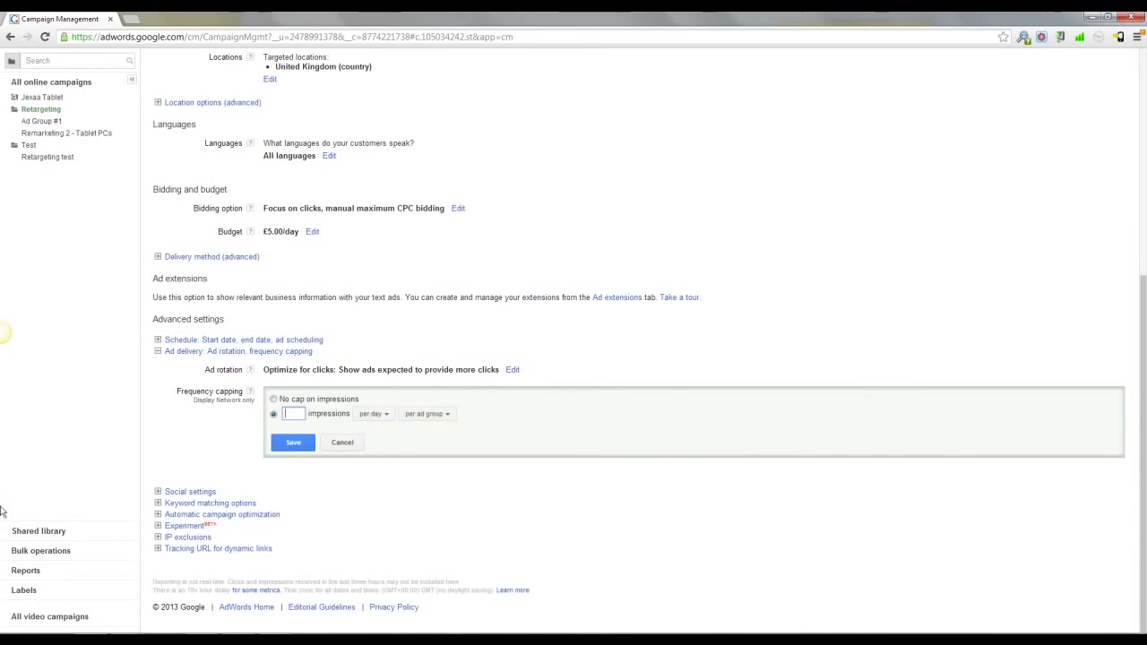
pyautogui.write('2')
pyautogui.click(435, 416)
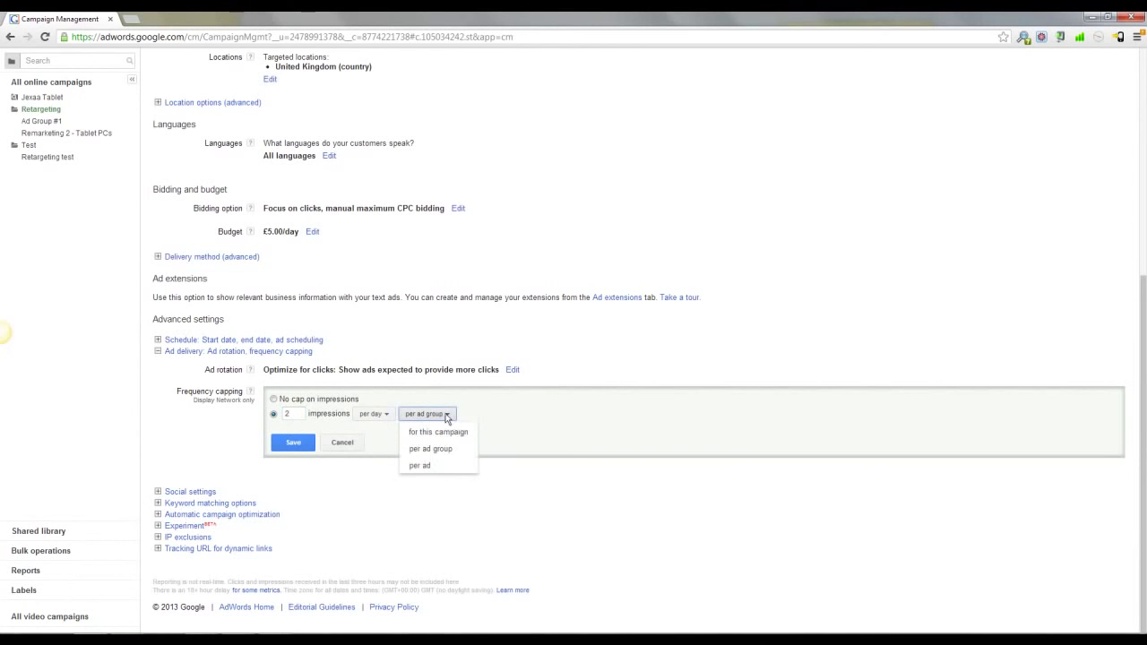
pyautogui.click(445, 416)
pyautogui.click(421, 465)
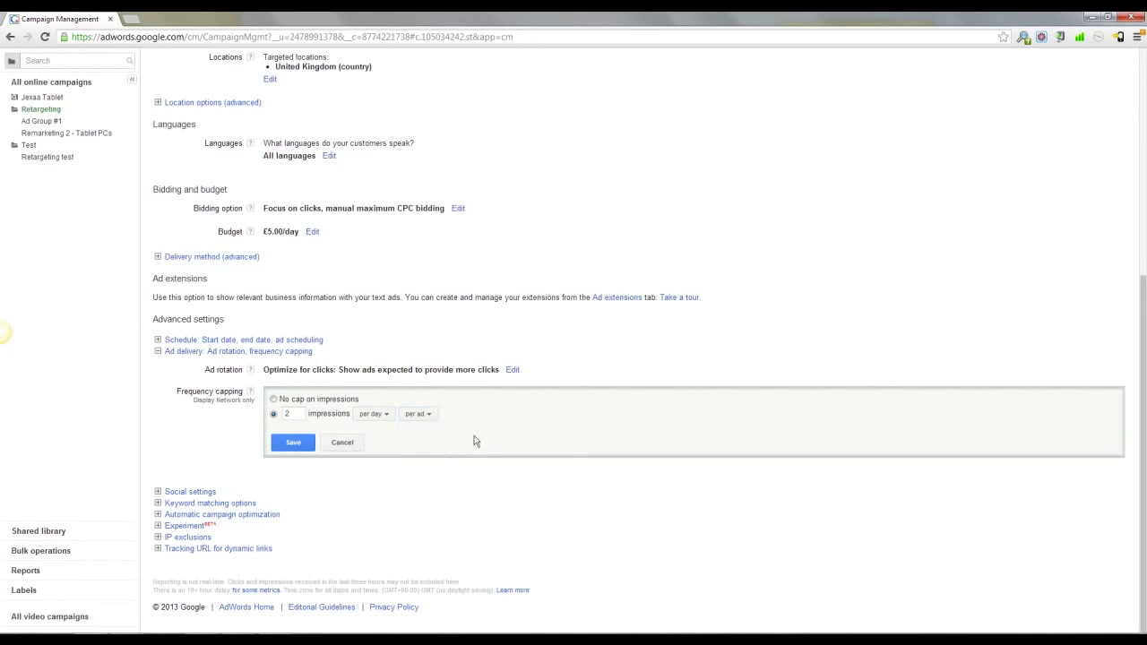
pyautogui.click(375, 418)
pyautogui.click(400, 427)
pyautogui.click(447, 442)
pyautogui.doubleClick(286, 413)
# - Save the 2-impressions-per-day-per-ad cap and review the Retargeting campaign settings
pyautogui.click(297, 449)
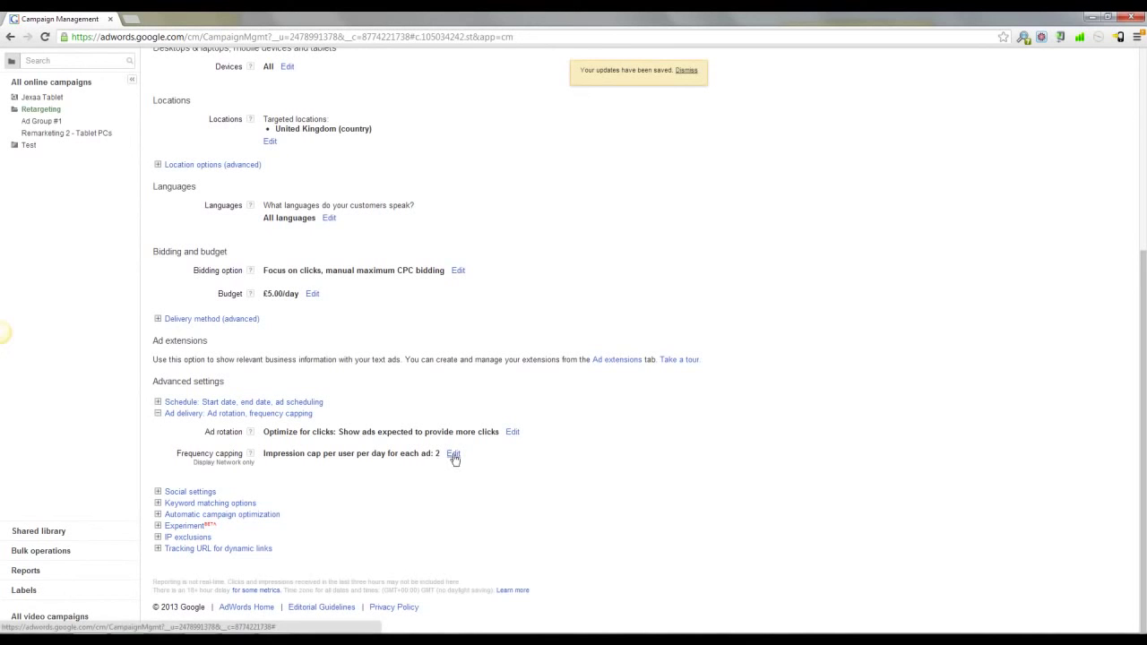
pyautogui.scroll(4, 433, 477)
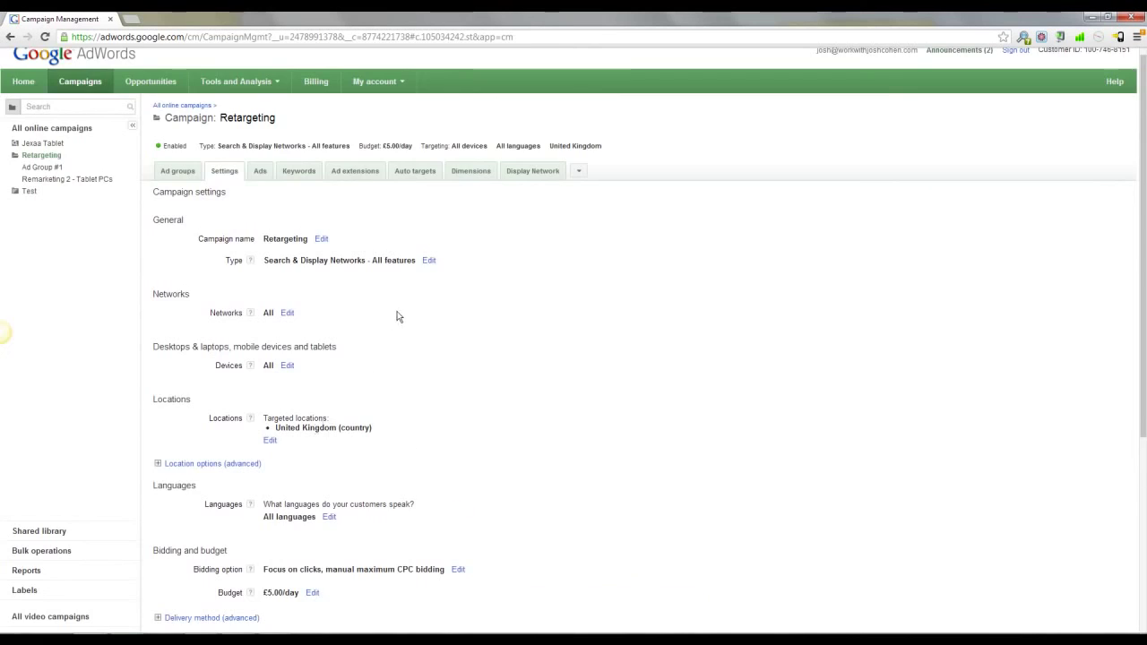
pyautogui.scroll(-5, 397, 327)
pyautogui.scroll(5, 396, 350)
pyautogui.click(242, 638)
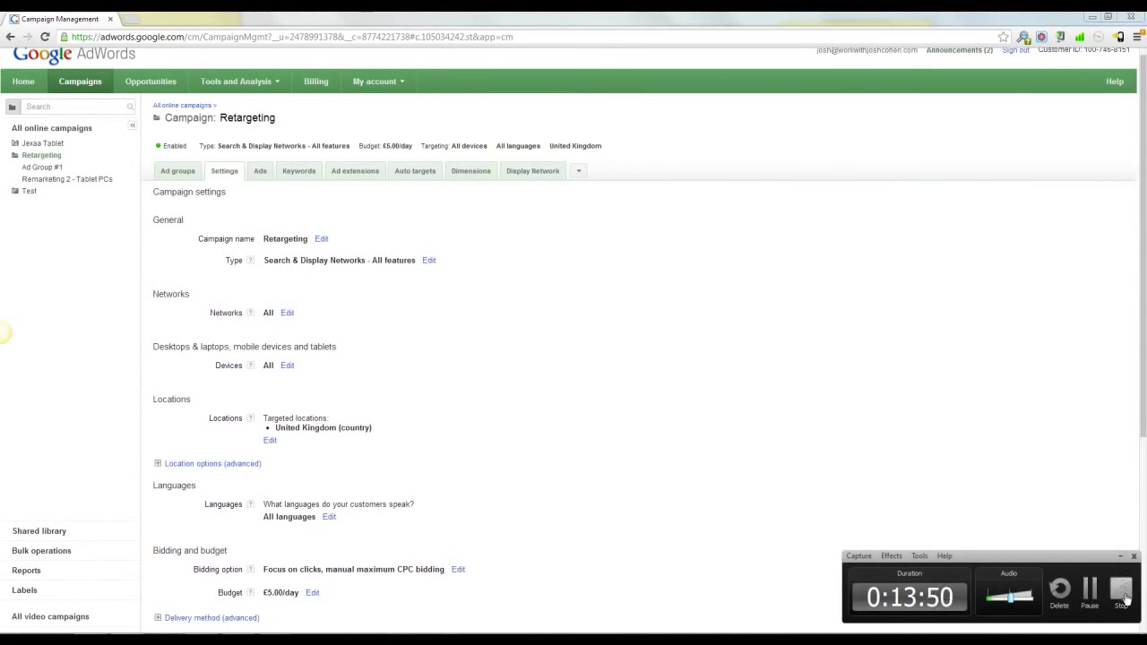